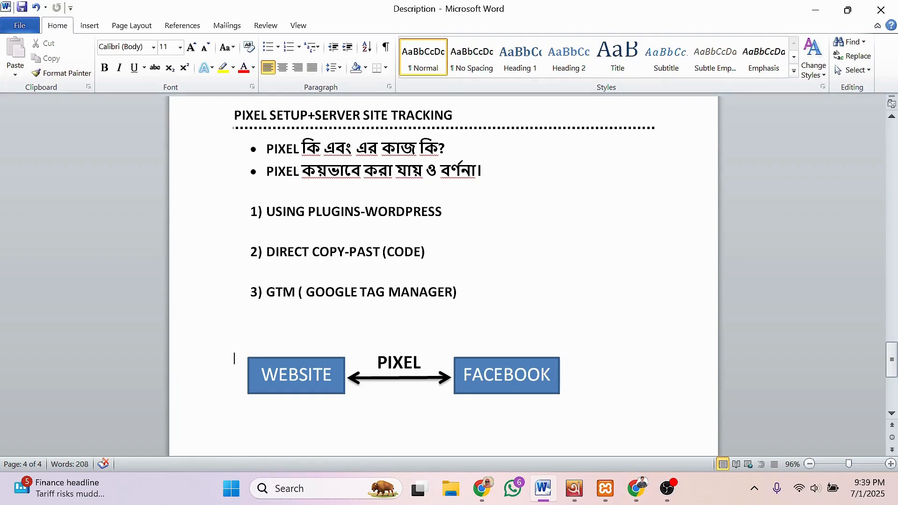
Step: Move through the notes past the listed methods down to GTM and the diagram
{"action": "key", "text": "Up"}
{"action": "left_click", "coordinate": [295, 267]}
{"action": "key", "text": "Up"}
{"action": "key", "text": "Up"}
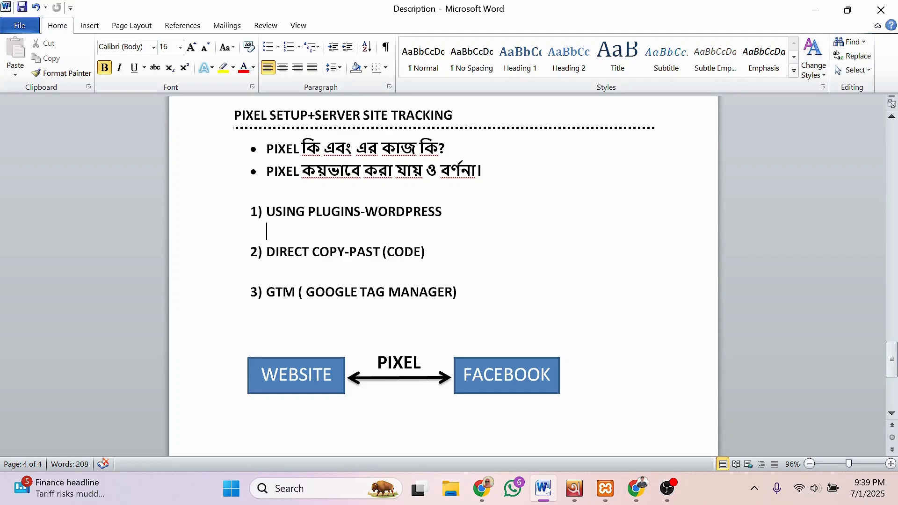
{"action": "key", "text": "Up"}
{"action": "key", "text": "Up"}
{"action": "key", "text": "Down"}
{"action": "key", "text": "Down"}
{"action": "key", "text": "Down"}
{"action": "key", "text": "Down"}
{"action": "key", "text": "Down"}
{"action": "key", "text": "Down"}
{"action": "key", "text": "Down"}
{"action": "scroll", "coordinate": [443, 276], "scroll_direction": "down", "scroll_amount": 1}
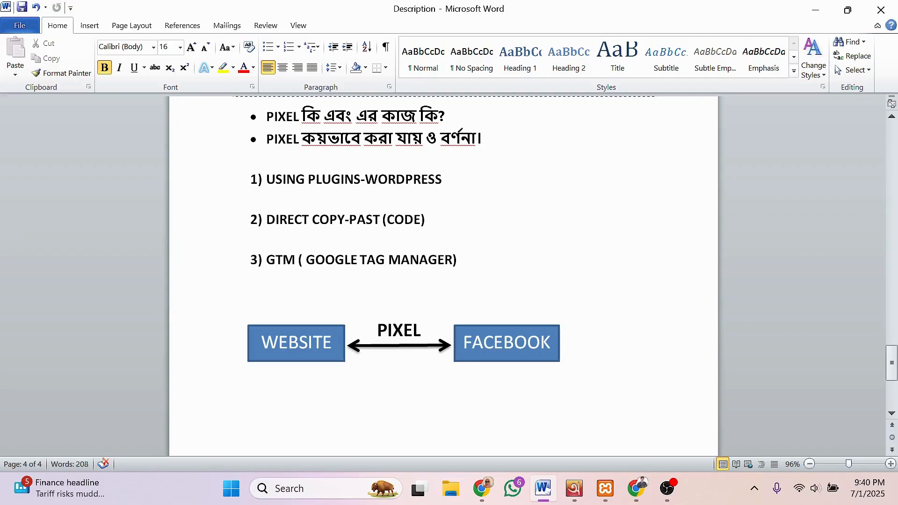
Step: Point out and select the WEBSITE and FACEBOOK boxes in the diagram
{"action": "left_click", "coordinate": [323, 343]}
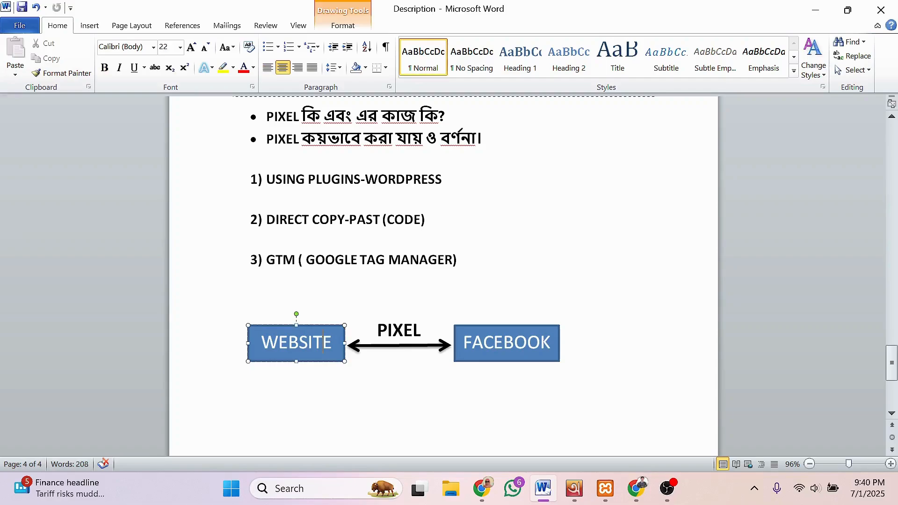
{"action": "left_click", "coordinate": [344, 328]}
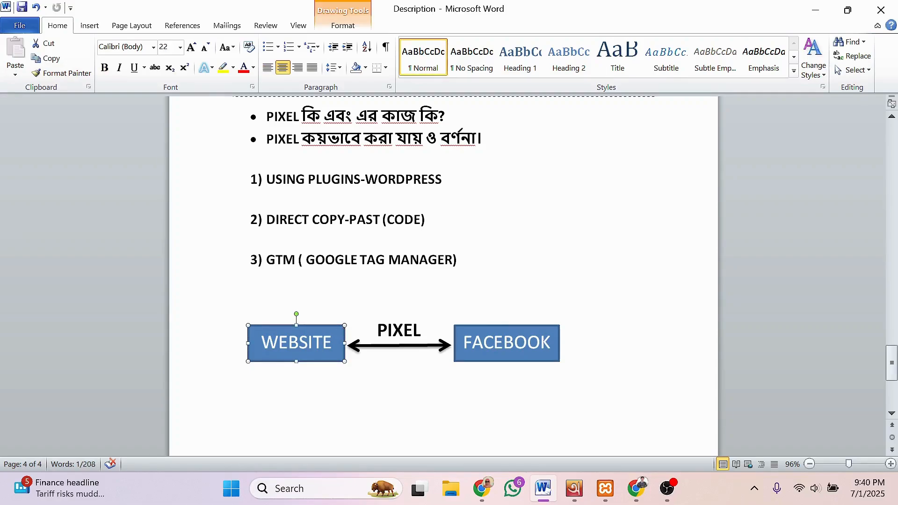
{"action": "left_click", "coordinate": [495, 343]}
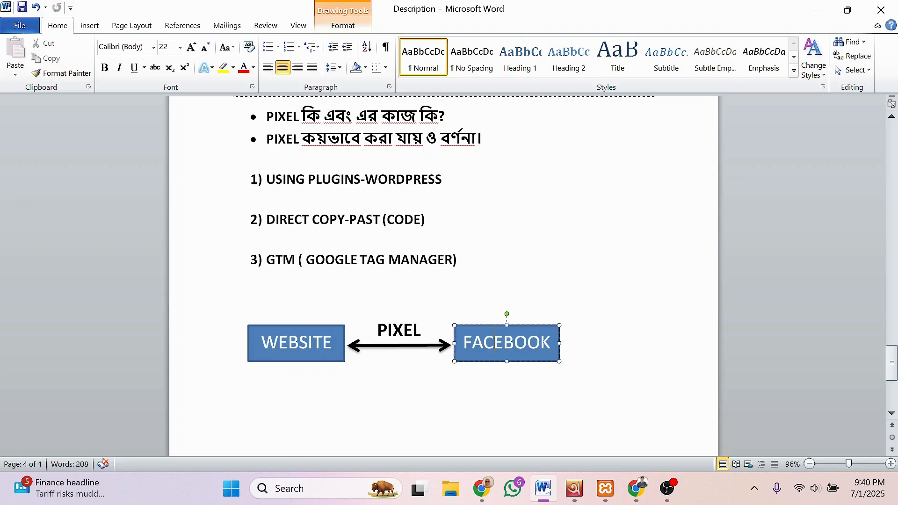
{"action": "left_click", "coordinate": [559, 325]}
{"action": "key", "text": "Escape"}
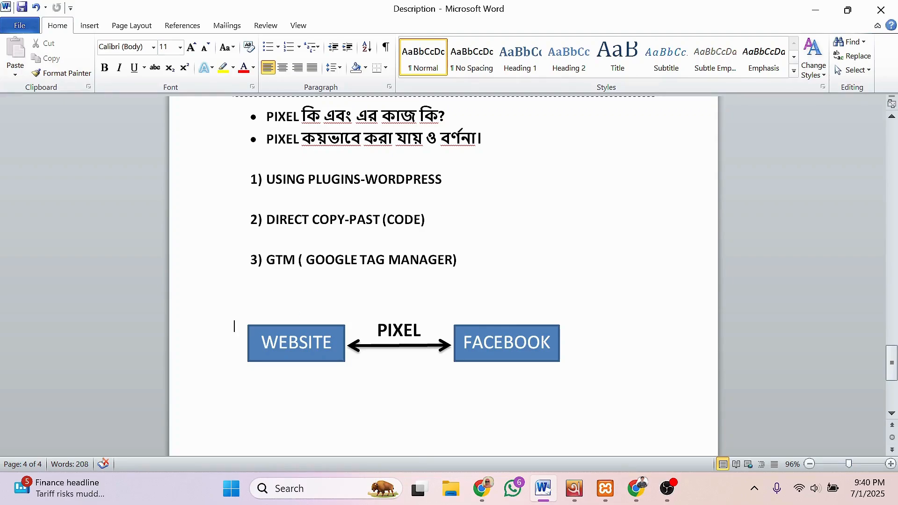
{"action": "left_click", "coordinate": [299, 344]}
{"action": "left_click", "coordinate": [484, 342]}
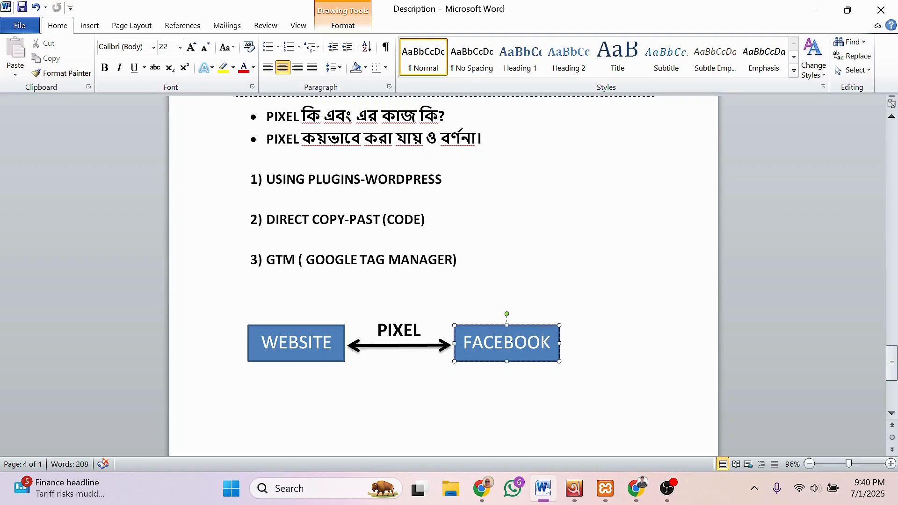
{"action": "left_click", "coordinate": [406, 308]}
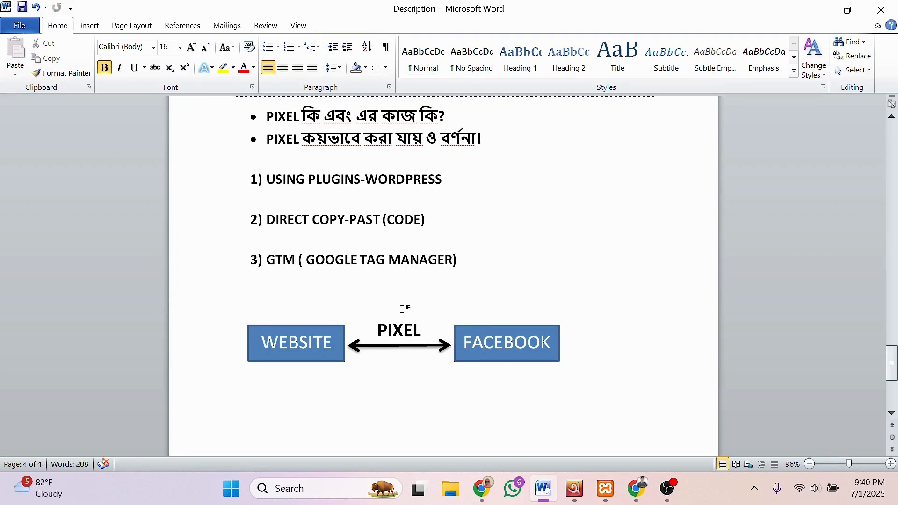
Step: Highlight the WEBSITE box and mark the letters WE in its text
{"action": "left_click", "coordinate": [309, 342]}
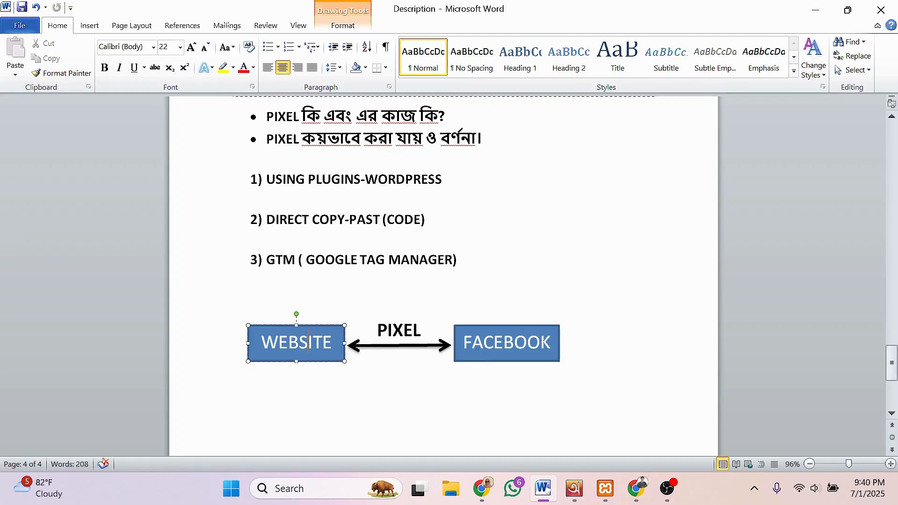
{"action": "left_click", "coordinate": [345, 325]}
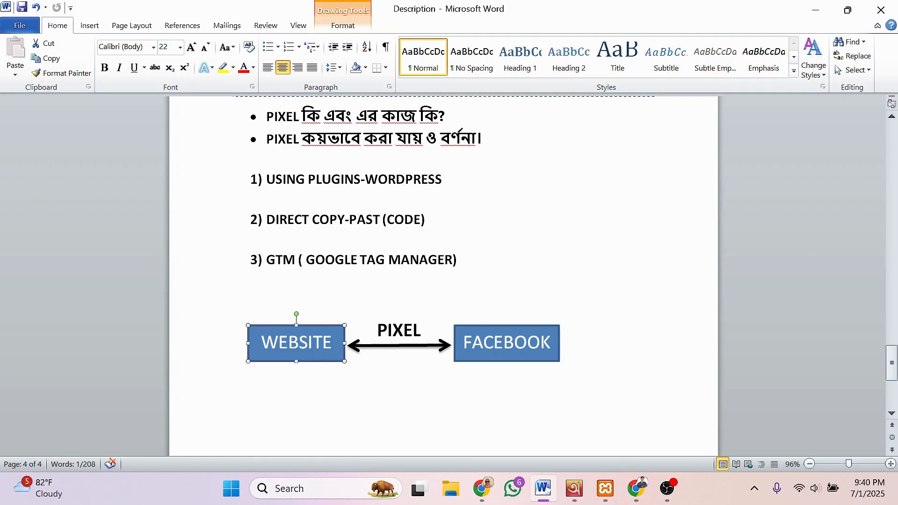
{"action": "left_click", "coordinate": [494, 341]}
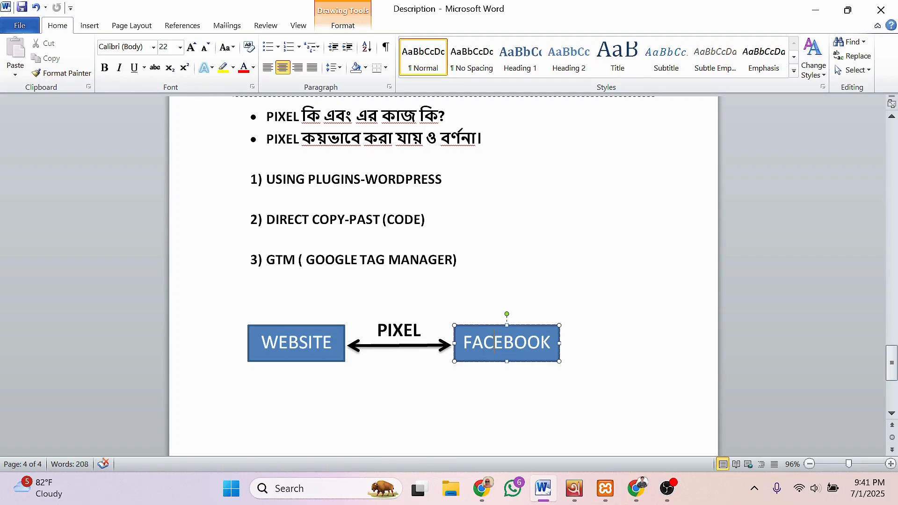
{"action": "left_click", "coordinate": [296, 343]}
{"action": "left_click", "coordinate": [343, 359]}
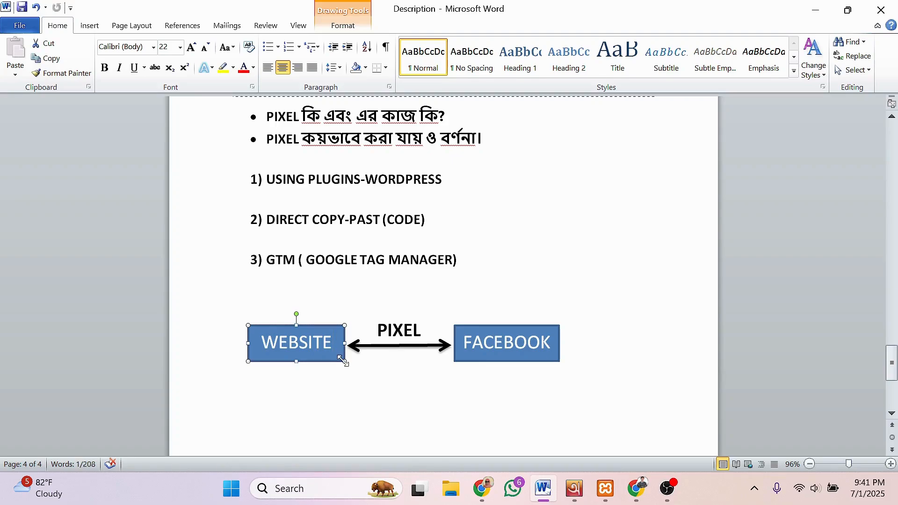
{"action": "left_click", "coordinate": [304, 343]}
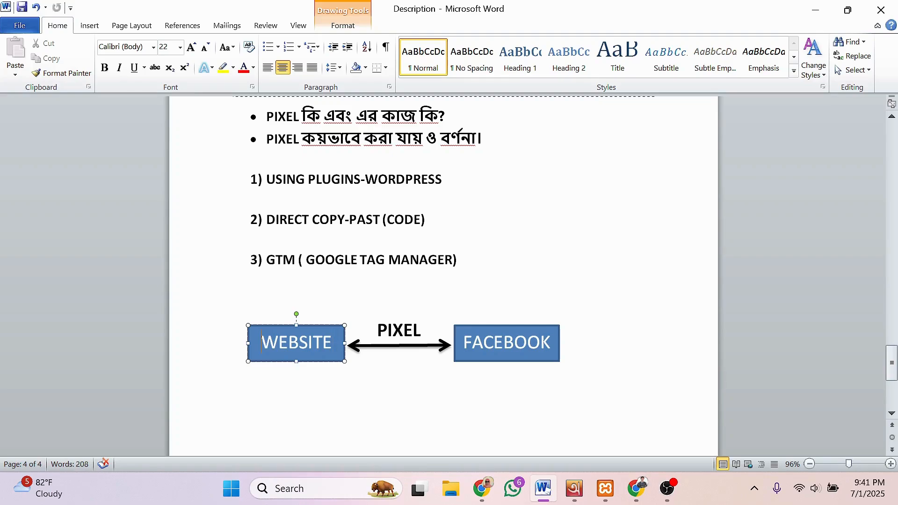
{"action": "left_click_drag", "start_coordinate": [262, 343], "coordinate": [288, 344]}
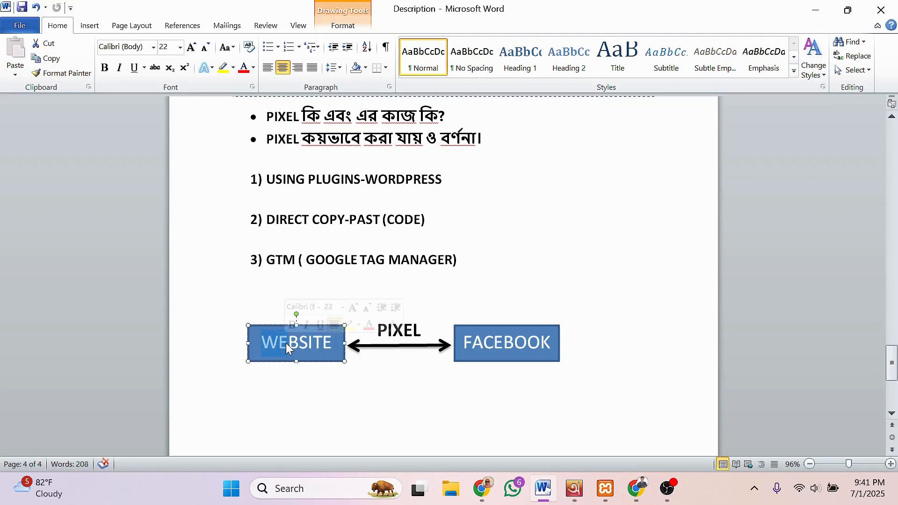
{"action": "left_click", "coordinate": [333, 343]}
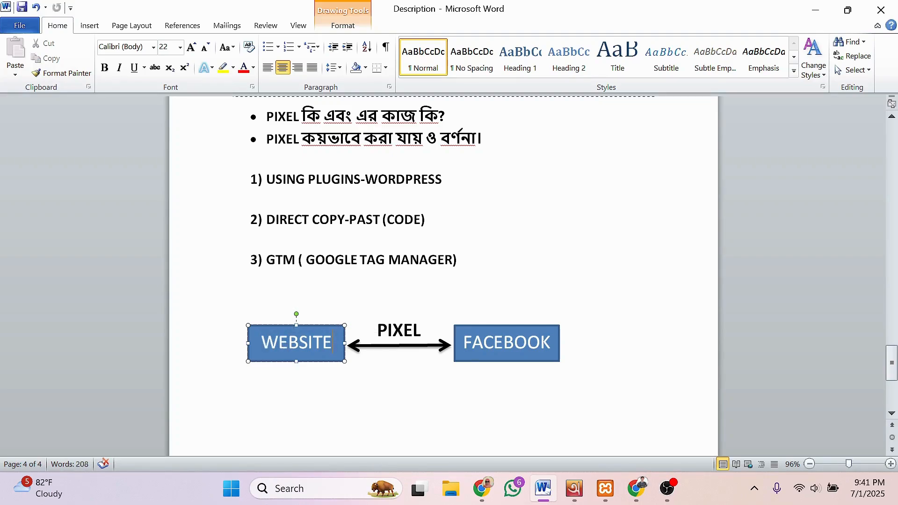
{"action": "left_click", "coordinate": [344, 361]}
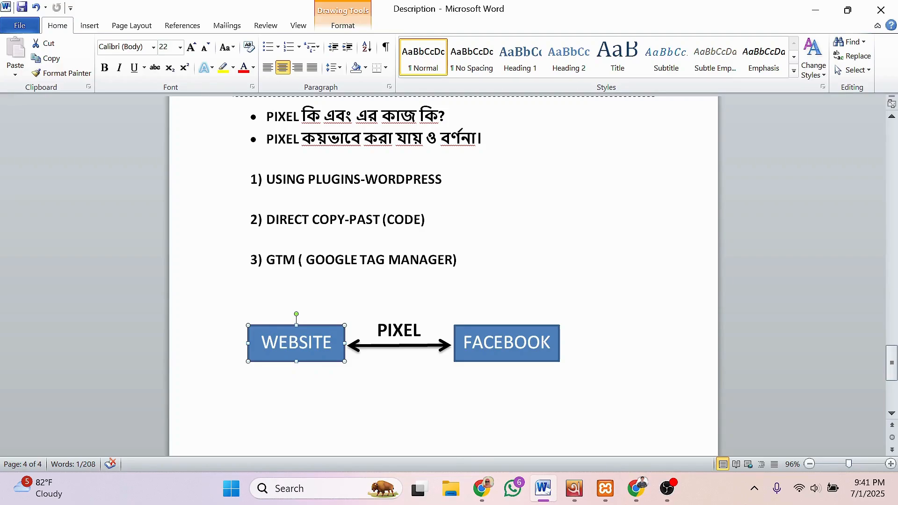
Step: Alternate between the FACEBOOK and WEBSITE boxes, leaving the FACEBOOK box selected
{"action": "left_click", "coordinate": [504, 342]}
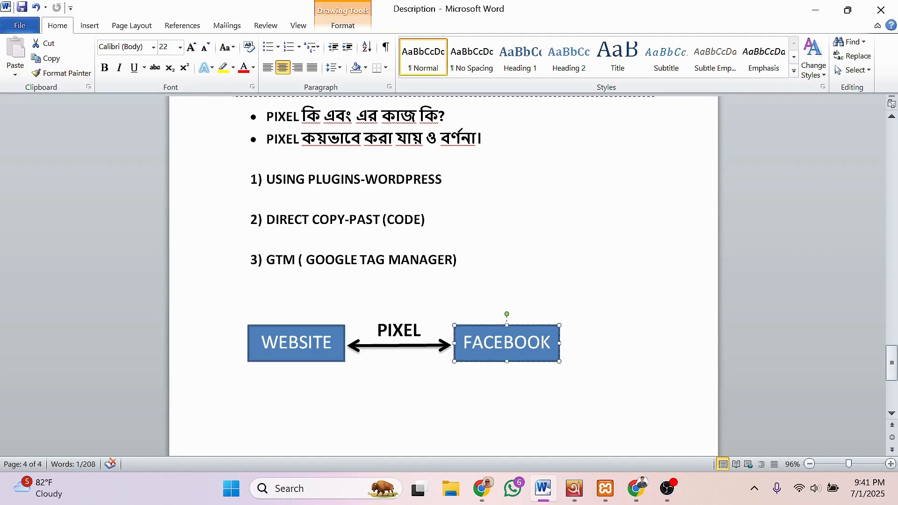
{"action": "left_click", "coordinate": [559, 328]}
{"action": "left_click", "coordinate": [579, 349]}
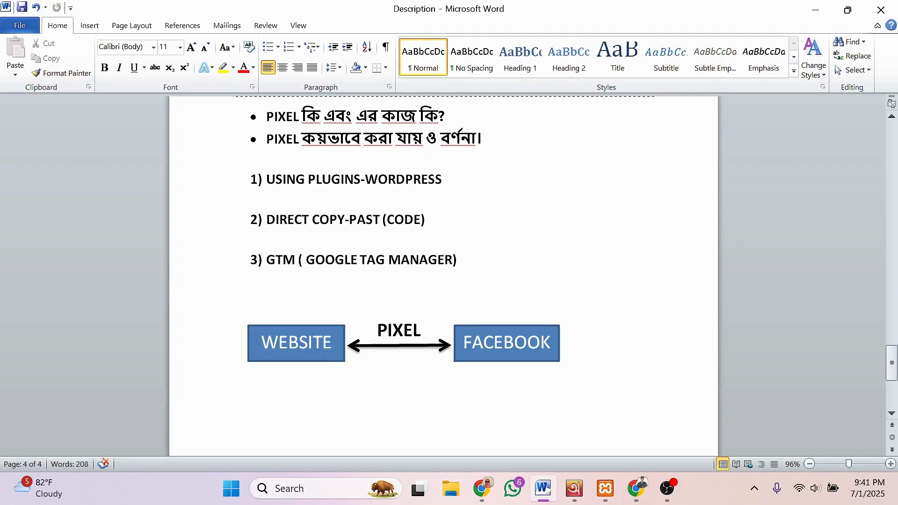
{"action": "left_click", "coordinate": [341, 355]}
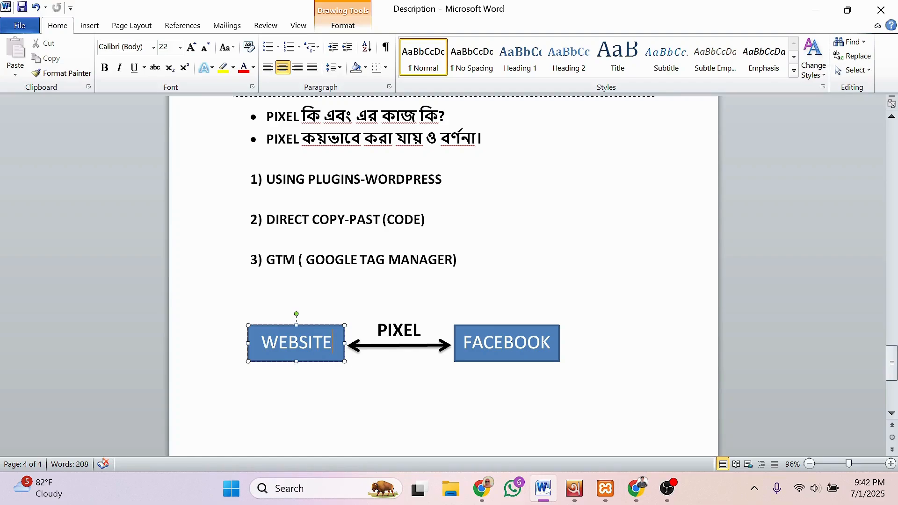
{"action": "left_click", "coordinate": [495, 343]}
{"action": "left_click", "coordinate": [453, 361]}
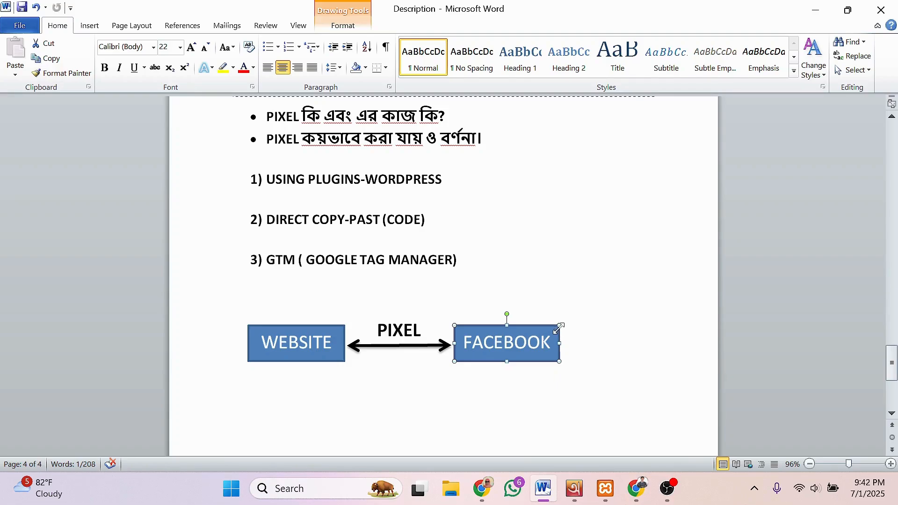
{"action": "left_click", "coordinate": [579, 335]}
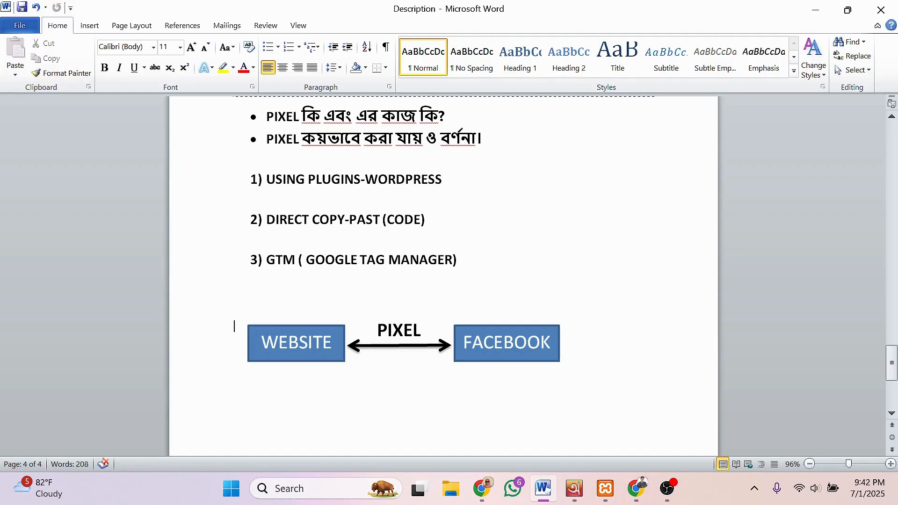
{"action": "left_click", "coordinate": [495, 343]}
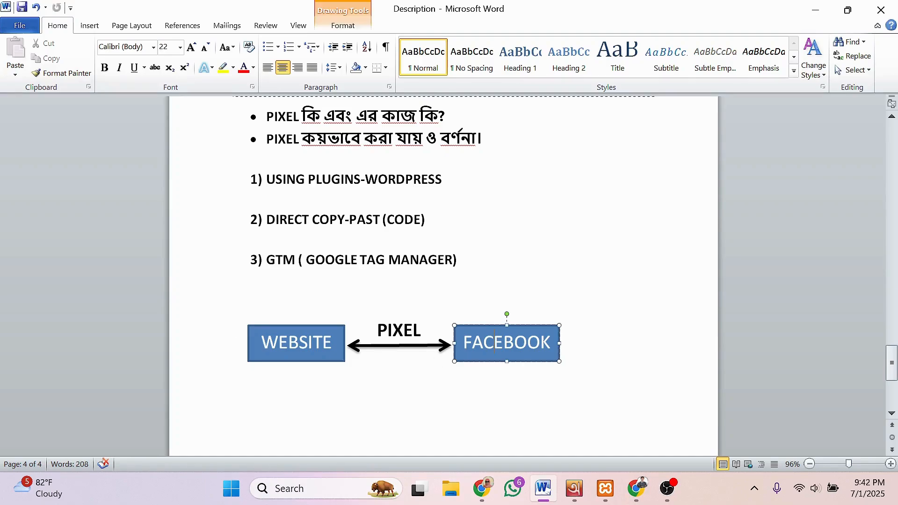
{"action": "left_click", "coordinate": [557, 361]}
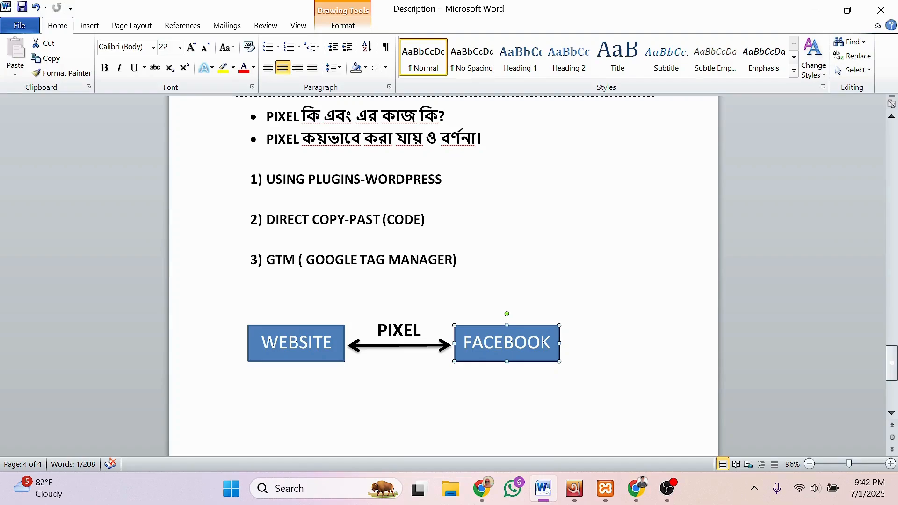
Step: Mark the USING PLUGINS-WORDPRESS method text, then point out both diagram boxes again
{"action": "left_click", "coordinate": [266, 179]}
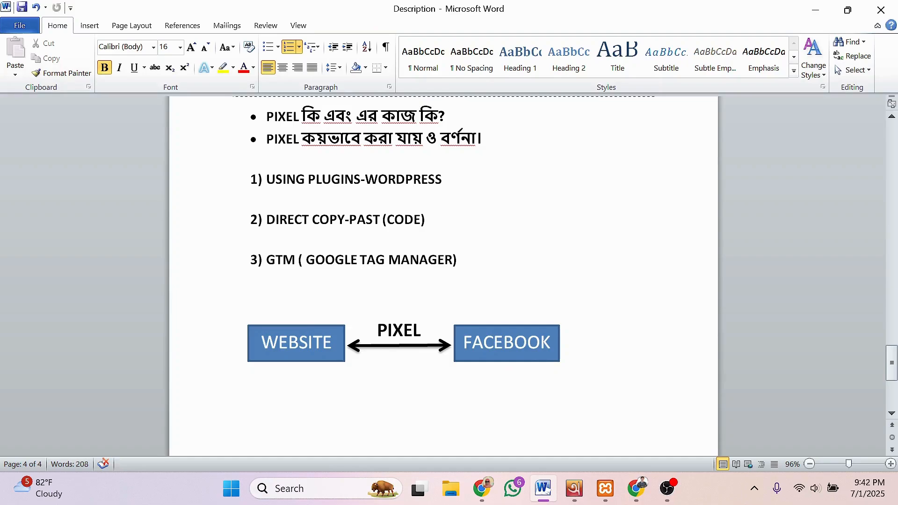
{"action": "key", "text": "ctrl+shift+Right"}
{"action": "key", "text": "ctrl+shift+Right"}
{"action": "key", "text": "ctrl+shift+Right"}
{"action": "key", "text": "ctrl+shift+Right"}
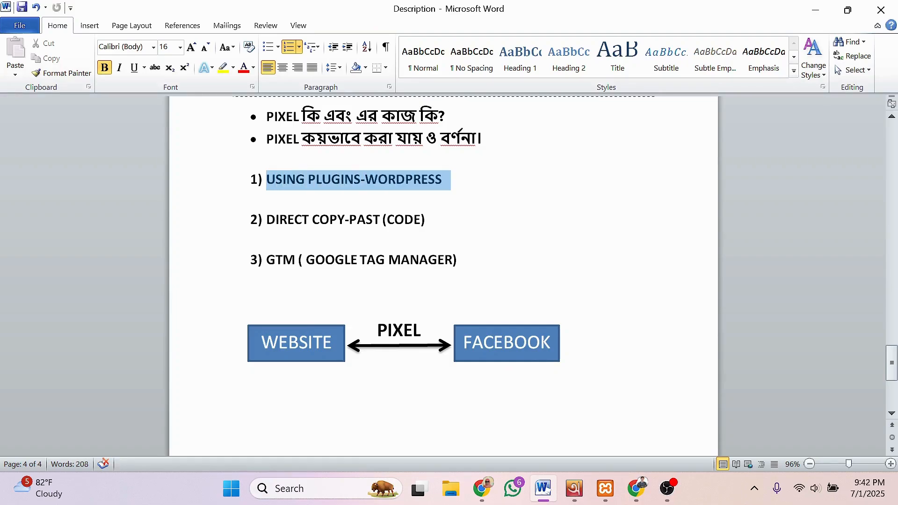
{"action": "left_click", "coordinate": [414, 179]}
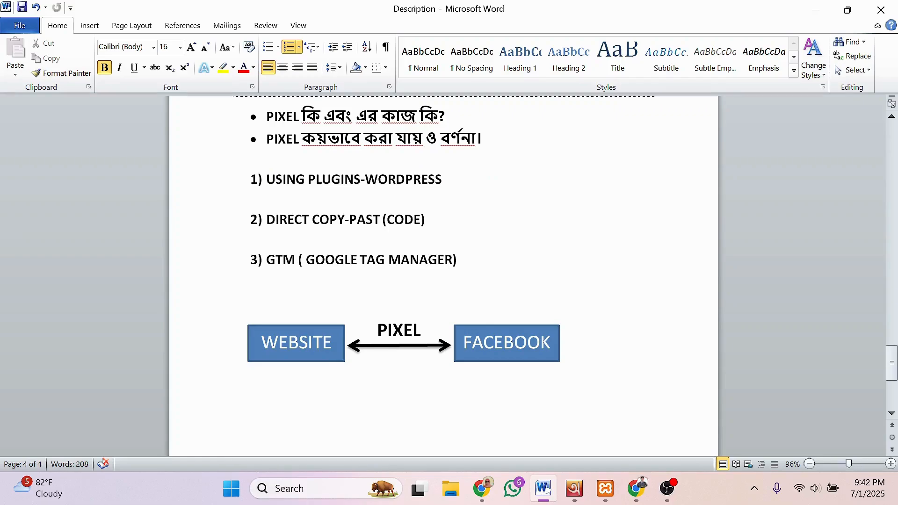
{"action": "left_click", "coordinate": [361, 179]}
{"action": "left_click", "coordinate": [308, 179]}
{"action": "left_click", "coordinate": [314, 342]}
{"action": "left_click", "coordinate": [506, 342]}
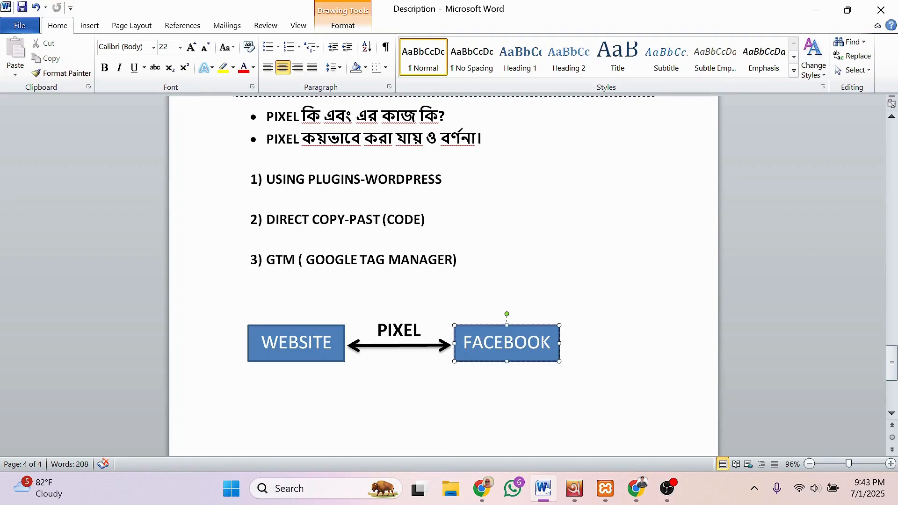
{"action": "left_click", "coordinate": [296, 342]}
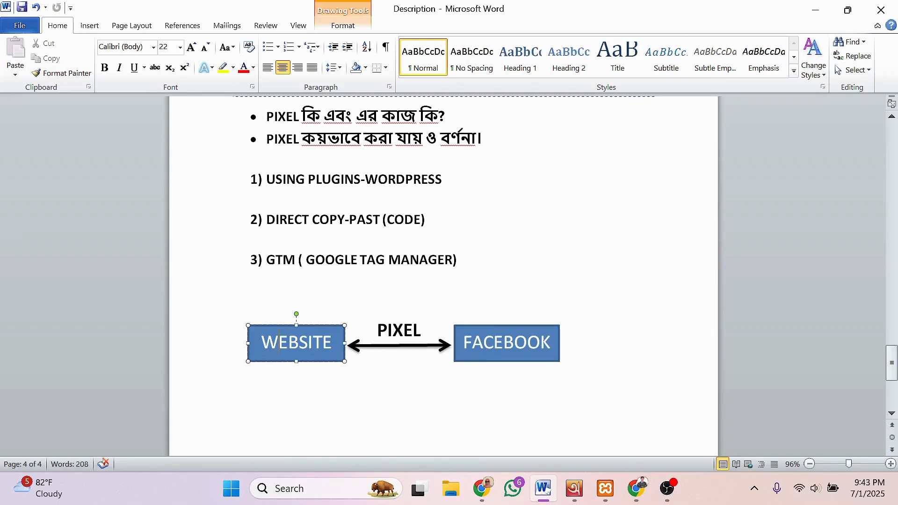
Step: Mark the word PLUGINS in method 1, briefly show the WordPress dashboard, then return to Word
{"action": "left_click", "coordinate": [316, 180]}
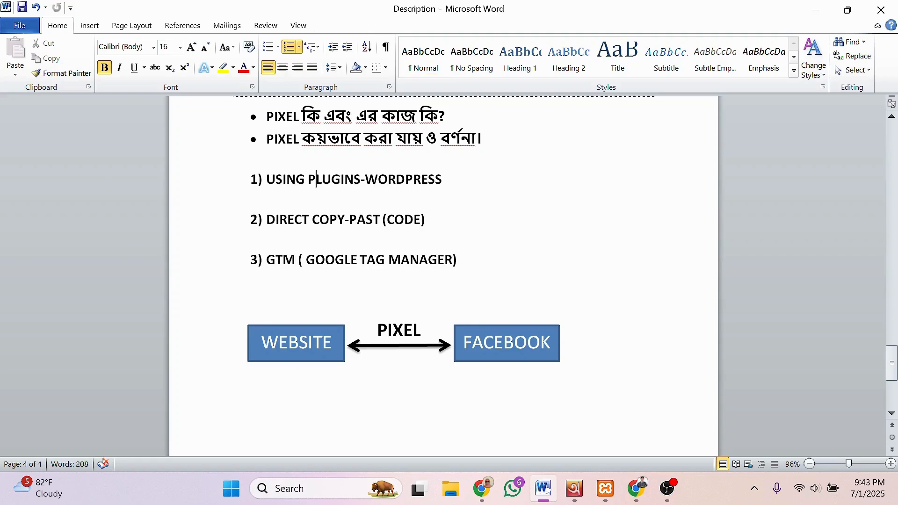
{"action": "left_click", "coordinate": [308, 179]}
{"action": "left_click_drag", "start_coordinate": [308, 179], "coordinate": [353, 179]}
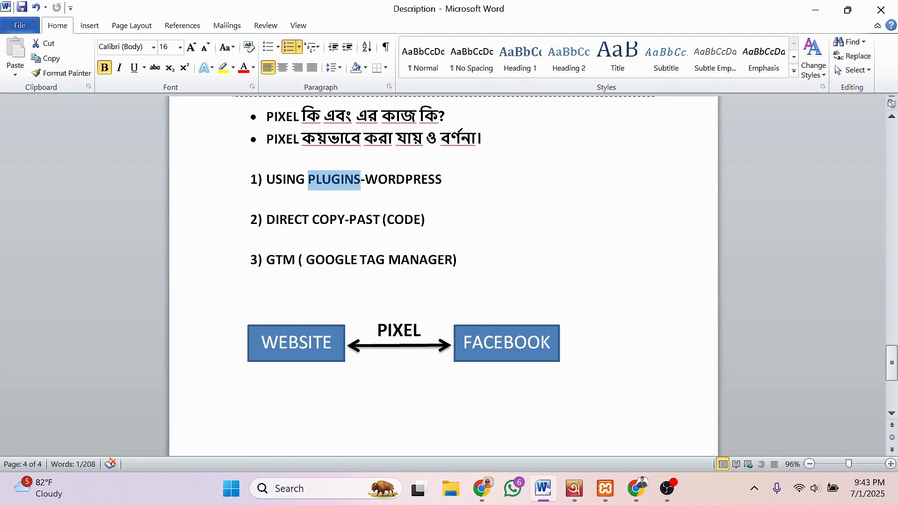
{"action": "left_click", "coordinate": [266, 237]}
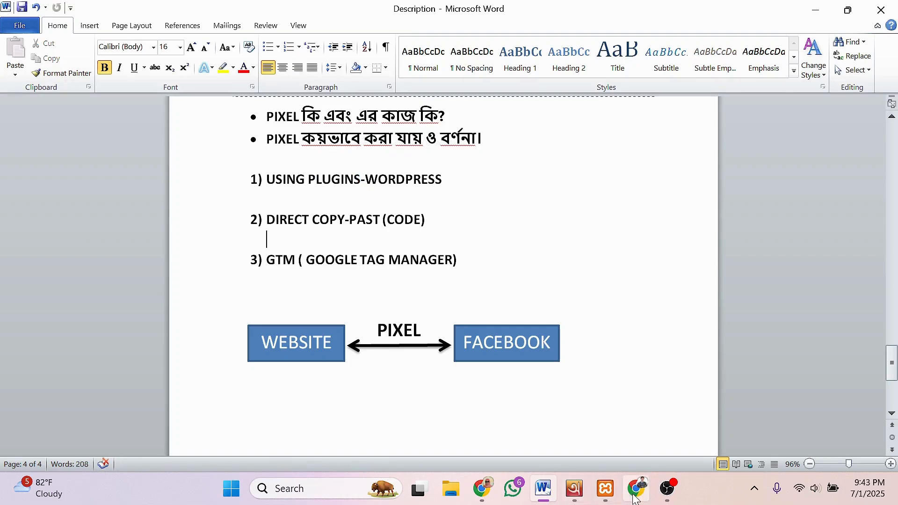
{"action": "mouse_move", "coordinate": [547, 495]}
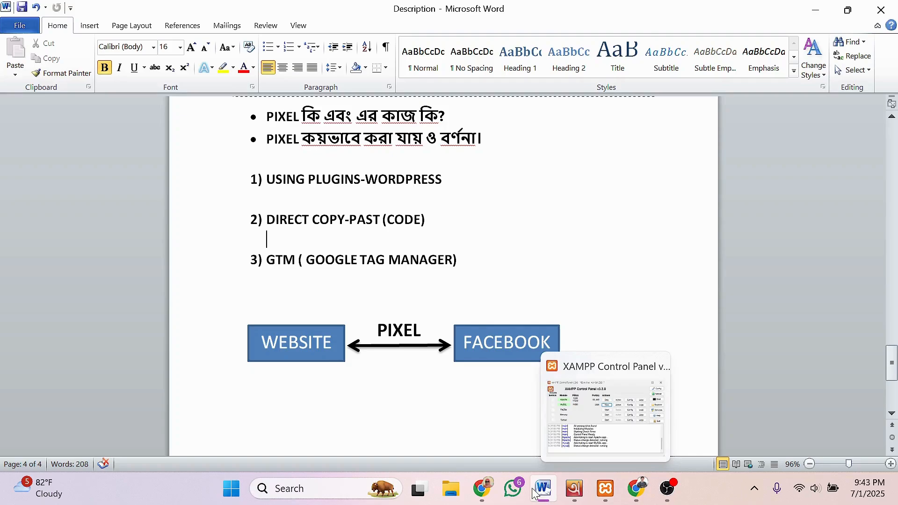
{"action": "left_click", "coordinate": [485, 491]}
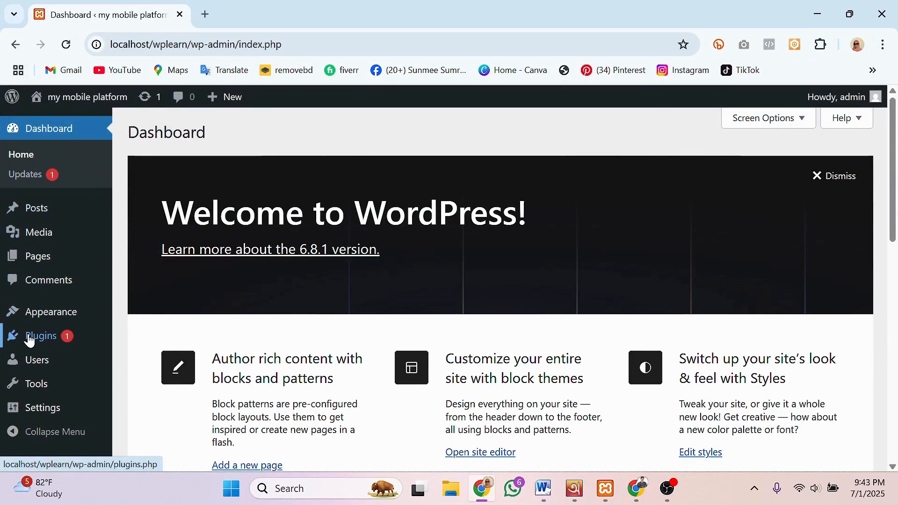
{"action": "mouse_move", "coordinate": [44, 340]}
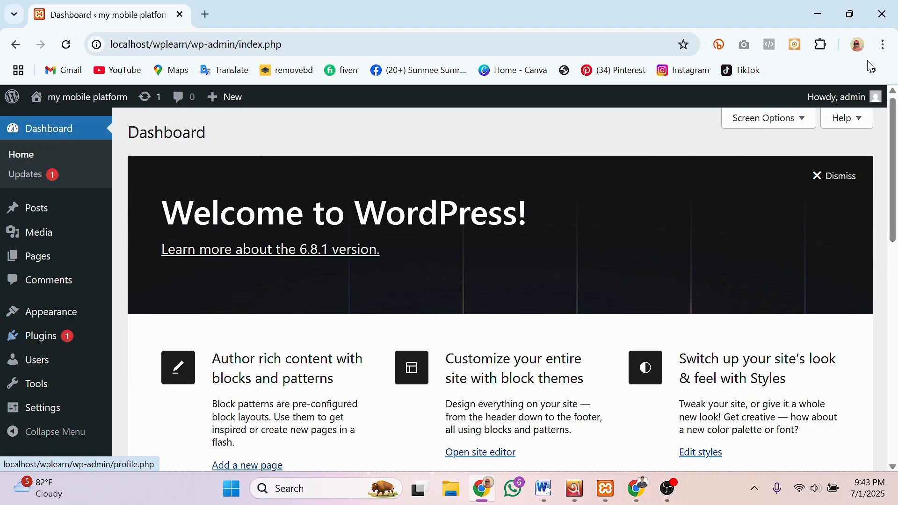
{"action": "left_click", "coordinate": [818, 13]}
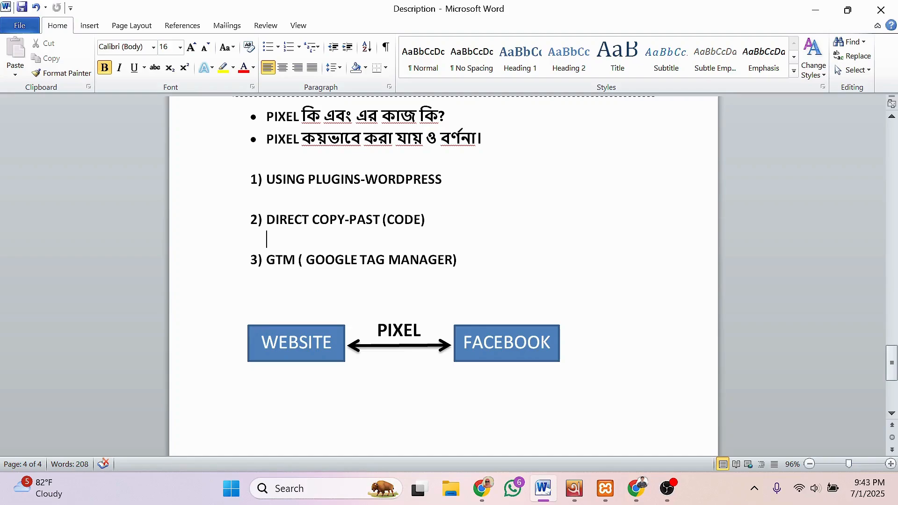
Step: Select the second method's text, then the FACEBOOK and WEBSITE boxes
{"action": "left_click", "coordinate": [308, 179]}
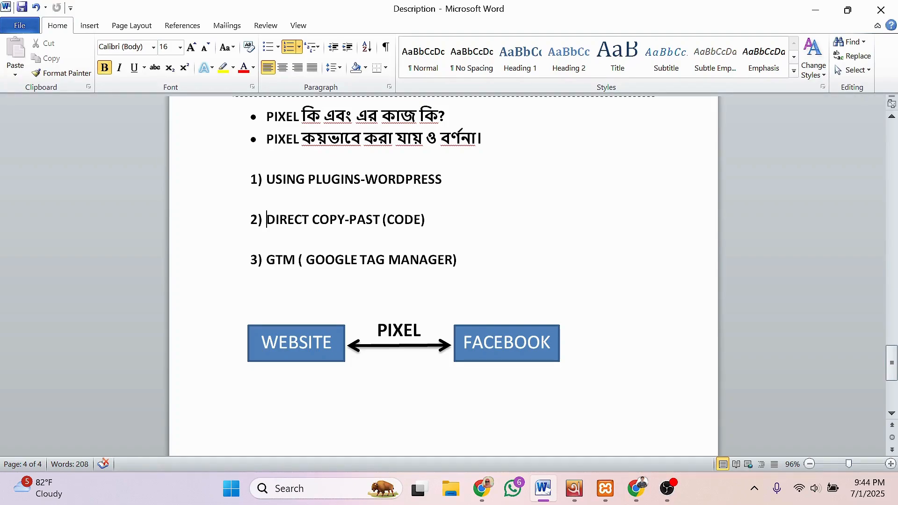
{"action": "left_click_drag", "start_coordinate": [267, 220], "coordinate": [427, 219]}
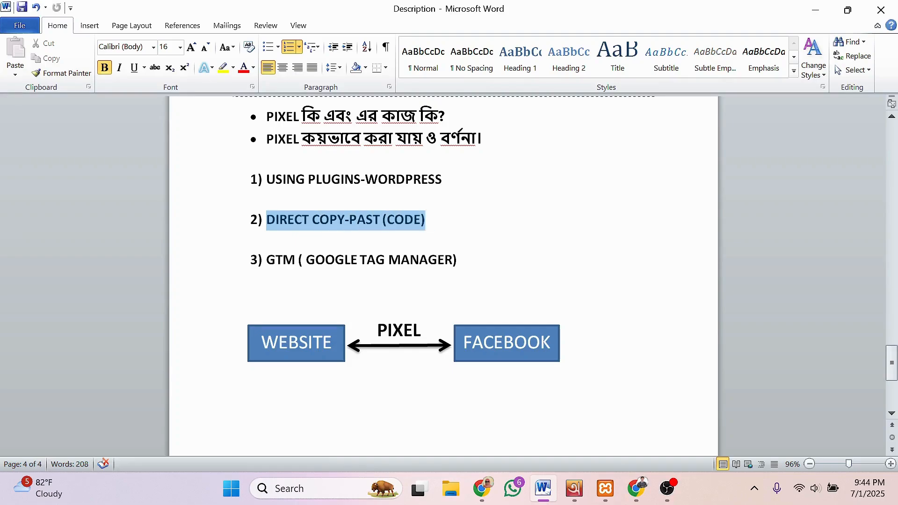
{"action": "left_click", "coordinate": [383, 220]}
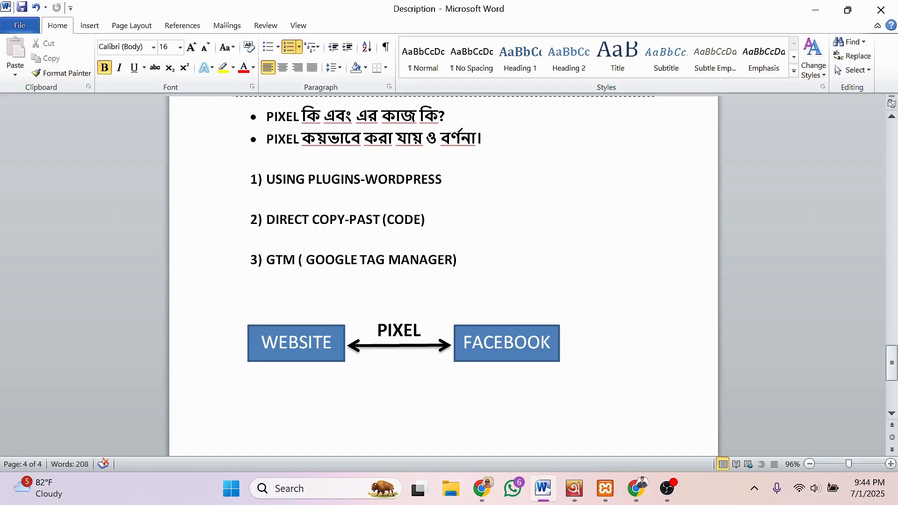
{"action": "left_click", "coordinate": [494, 343]}
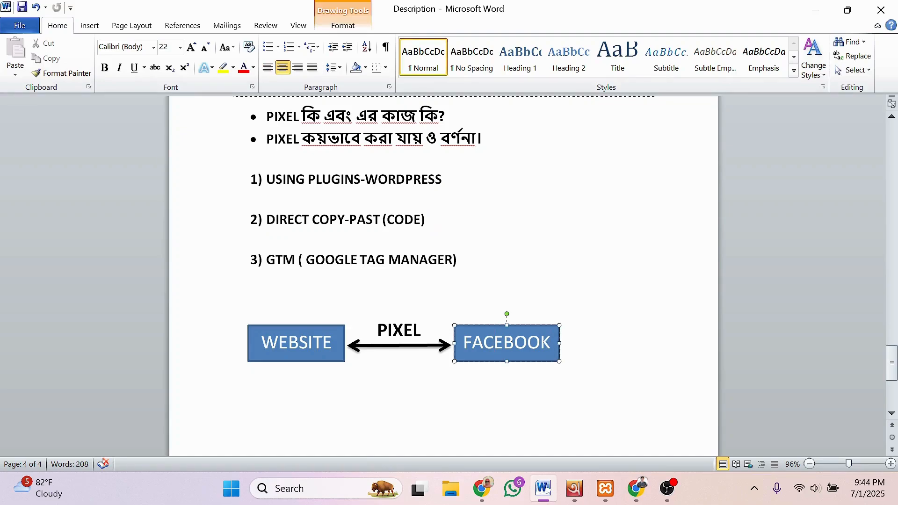
{"action": "left_click", "coordinate": [300, 344]}
Step: Highlight GTM in the third method item and place the caret in MANAGER
{"action": "left_click", "coordinate": [267, 259]}
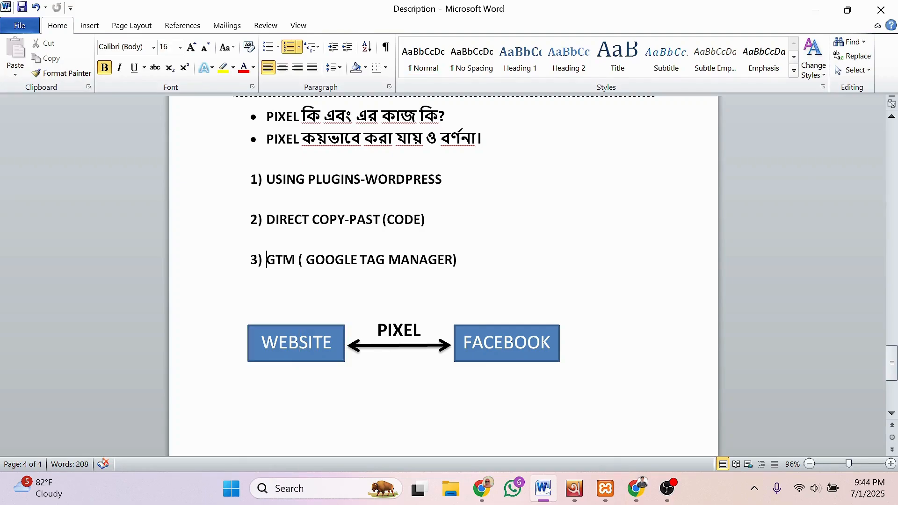
{"action": "left_click_drag", "start_coordinate": [266, 259], "coordinate": [296, 260]}
{"action": "left_click", "coordinate": [316, 260]}
{"action": "left_click", "coordinate": [457, 260]}
{"action": "left_click", "coordinate": [419, 260]}
Step: Capture the document with Lightshot, draw red arrows between WEBSITE and FACEBOOK, then minimize Word
{"action": "key", "text": "super+shift+s"}
{"action": "mouse_move", "coordinate": [187, 97]}
{"action": "left_mouse_down"}
{"action": "mouse_move", "coordinate": [243, 293]}
{"action": "mouse_move", "coordinate": [738, 474]}
{"action": "mouse_move", "coordinate": [793, 468]}
{"action": "mouse_move", "coordinate": [680, 470]}
{"action": "left_mouse_up"}
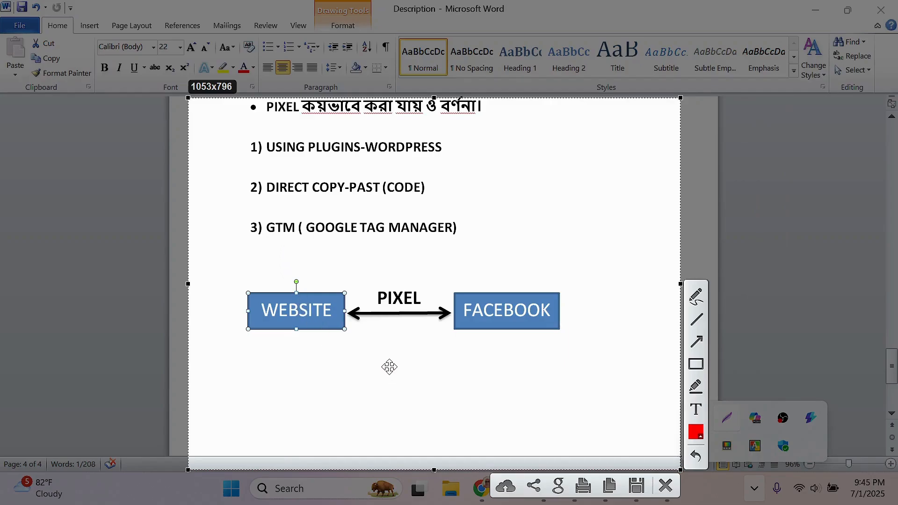
{"action": "left_click", "coordinate": [695, 296]}
{"action": "mouse_move", "coordinate": [397, 376]}
{"action": "left_mouse_down"}
{"action": "mouse_move", "coordinate": [388, 396]}
{"action": "mouse_move", "coordinate": [418, 389]}
{"action": "mouse_move", "coordinate": [421, 419]}
{"action": "mouse_move", "coordinate": [440, 395]}
{"action": "left_mouse_up"}
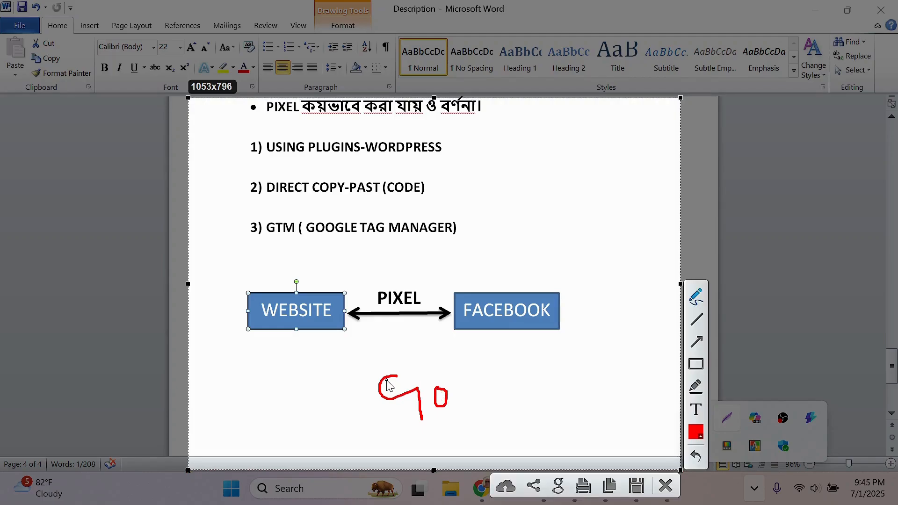
{"action": "mouse_move", "coordinate": [384, 380]}
{"action": "left_mouse_down"}
{"action": "mouse_move", "coordinate": [327, 342]}
{"action": "mouse_move", "coordinate": [329, 331]}
{"action": "mouse_move", "coordinate": [344, 333]}
{"action": "left_mouse_up"}
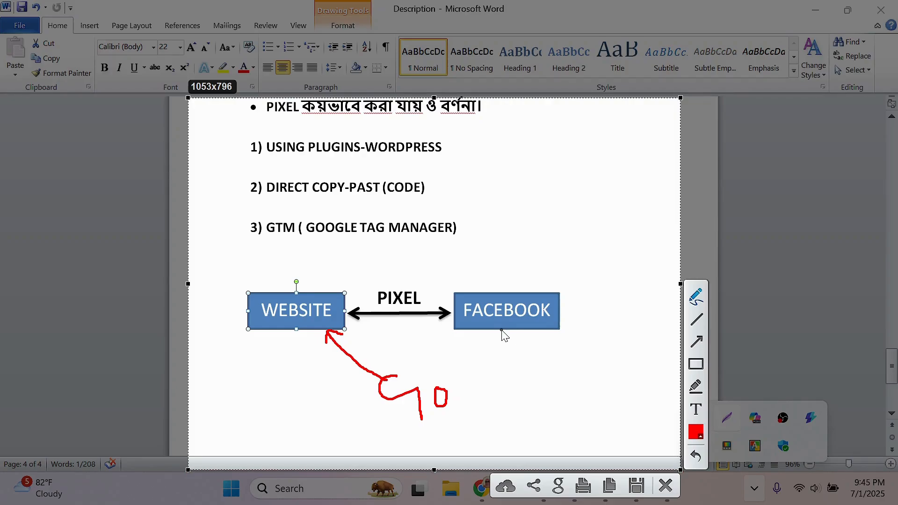
{"action": "mouse_move", "coordinate": [501, 330]}
{"action": "left_mouse_down"}
{"action": "mouse_move", "coordinate": [466, 386]}
{"action": "mouse_move", "coordinate": [449, 392]}
{"action": "left_mouse_up"}
{"action": "mouse_move", "coordinate": [545, 333]}
{"action": "left_mouse_down"}
{"action": "mouse_move", "coordinate": [531, 369]}
{"action": "mouse_move", "coordinate": [455, 405]}
{"action": "left_mouse_up"}
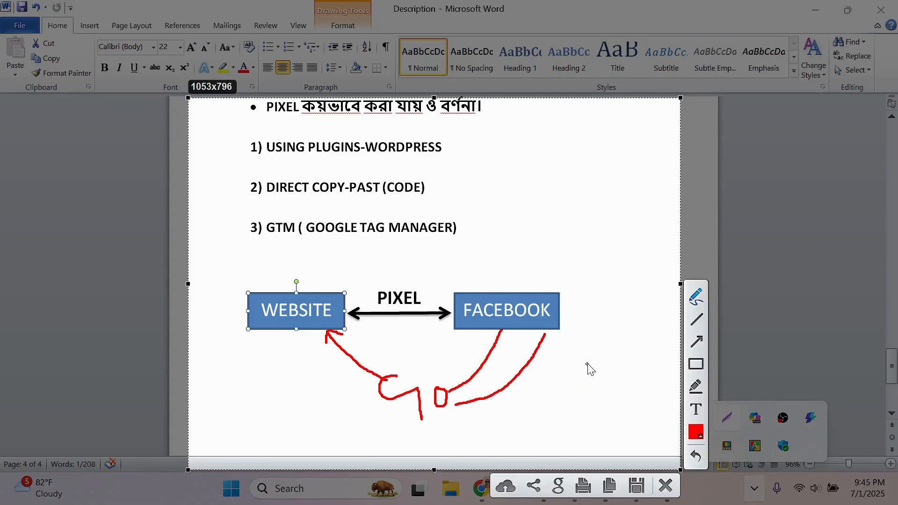
{"action": "mouse_move", "coordinate": [590, 327]}
{"action": "left_mouse_down"}
{"action": "mouse_move", "coordinate": [554, 392]}
{"action": "mouse_move", "coordinate": [469, 411]}
{"action": "left_mouse_up"}
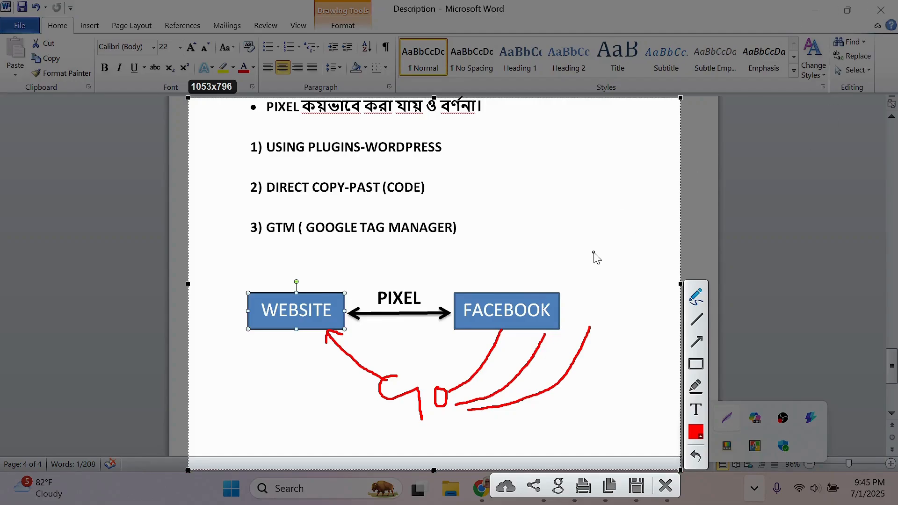
{"action": "key", "text": "Escape"}
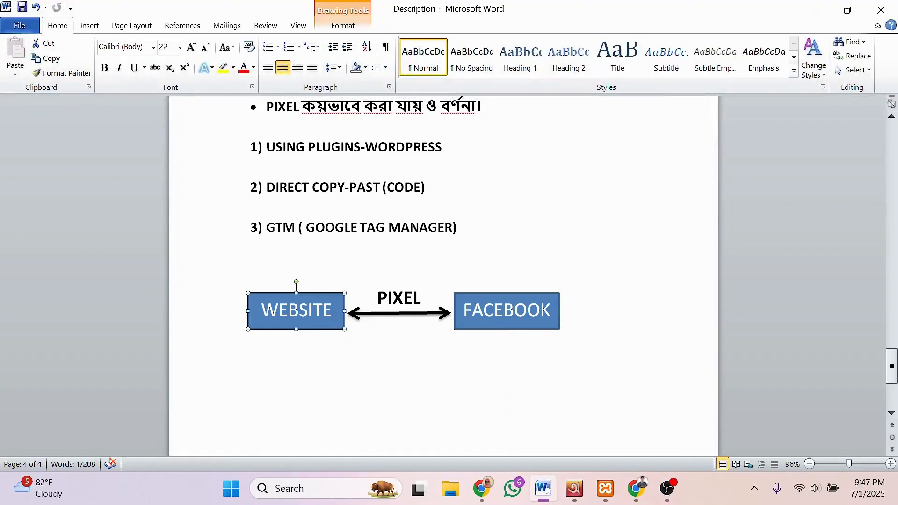
{"action": "left_click", "coordinate": [542, 490]}
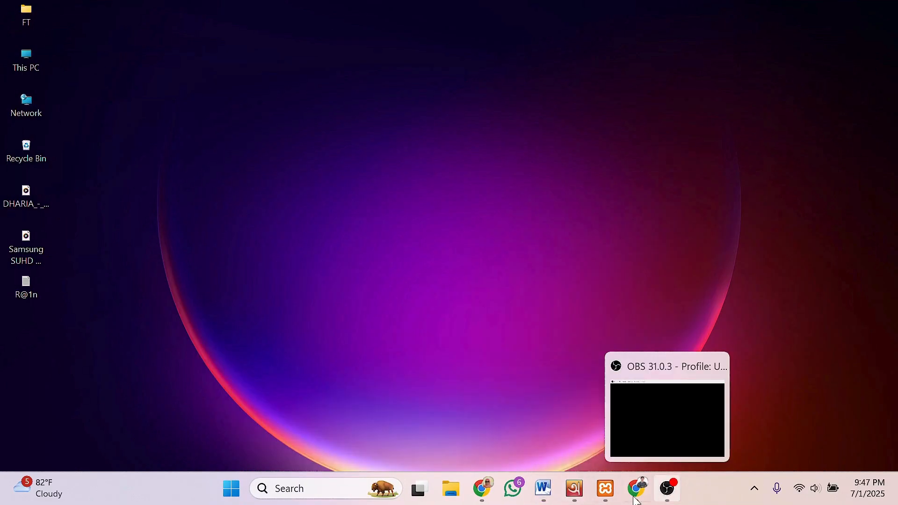
Step: In WordPress Add Plugins, search 'pixelyoursite' and install the PixelYourSite plugin
{"action": "left_click", "coordinate": [483, 489]}
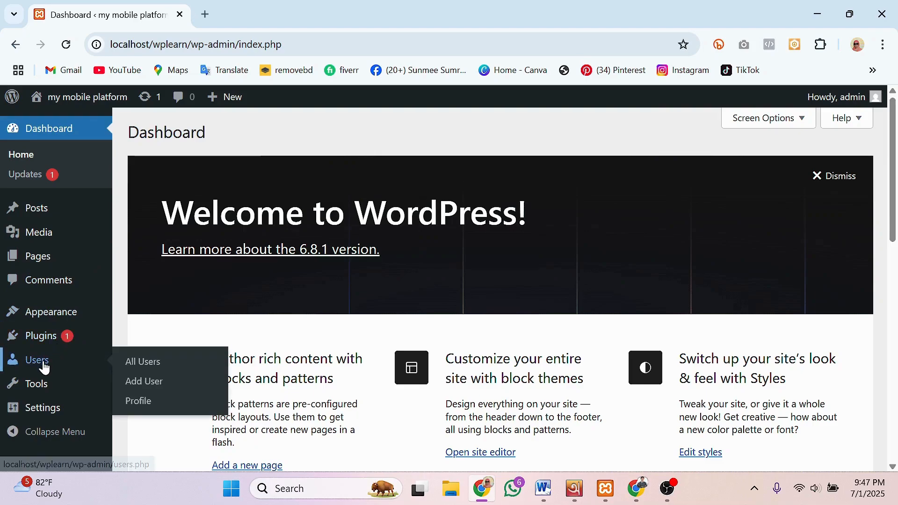
{"action": "scroll", "coordinate": [42, 365], "scroll_direction": "down", "scroll_amount": 1}
{"action": "mouse_move", "coordinate": [47, 343]}
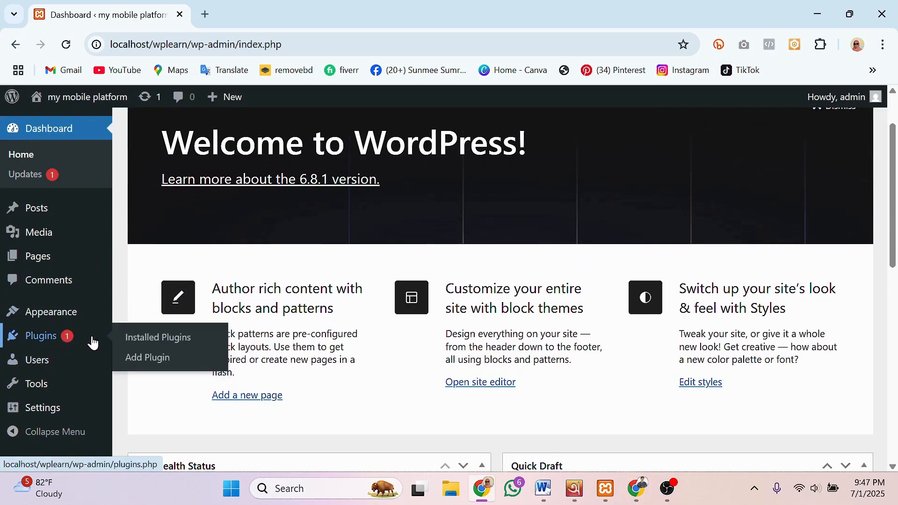
{"action": "left_click", "coordinate": [149, 340]}
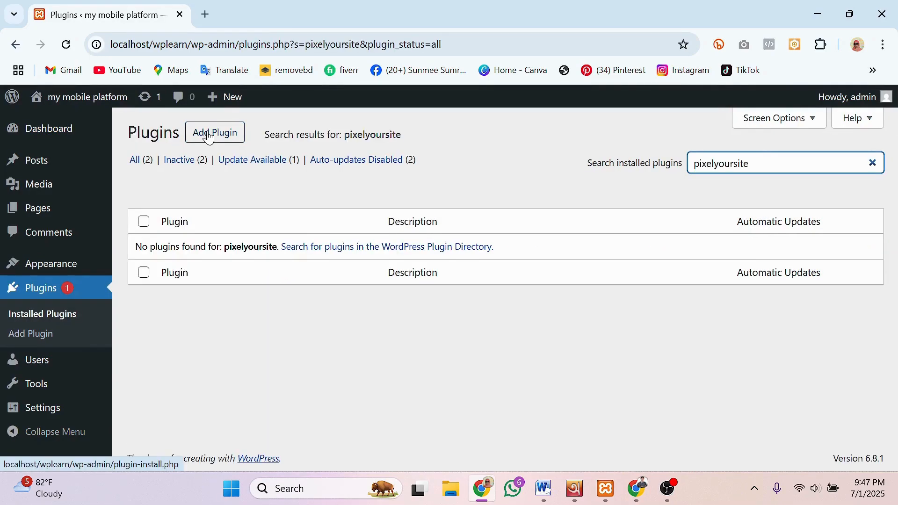
{"action": "left_click", "coordinate": [207, 133]}
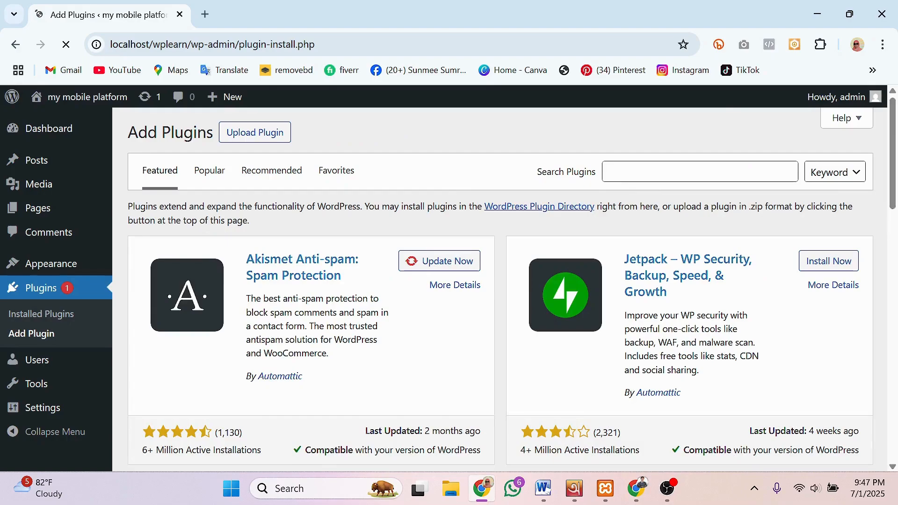
{"action": "left_click", "coordinate": [700, 172]}
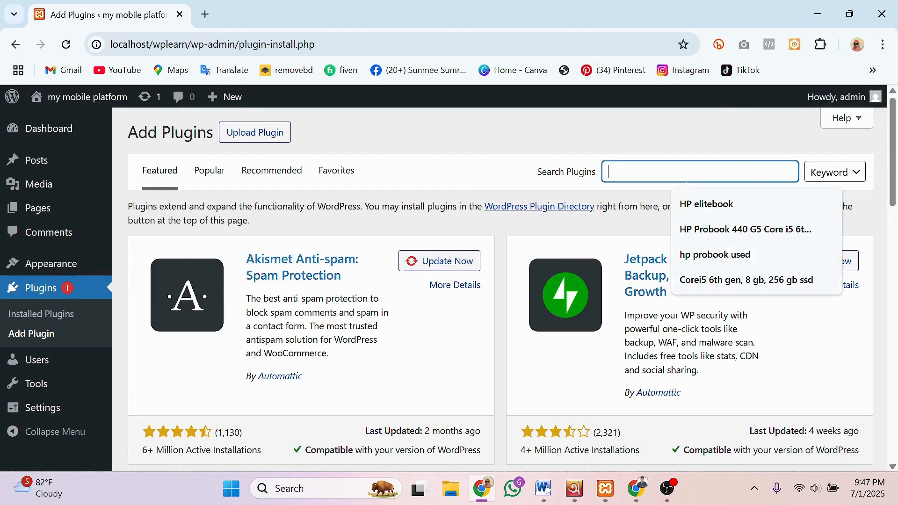
{"action": "type", "text": "pixelyoursite"}
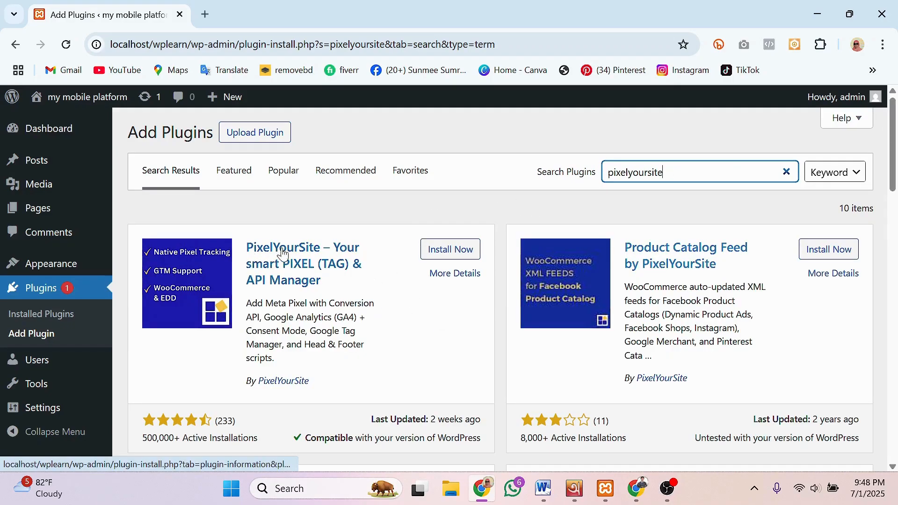
{"action": "left_click", "coordinate": [443, 252]}
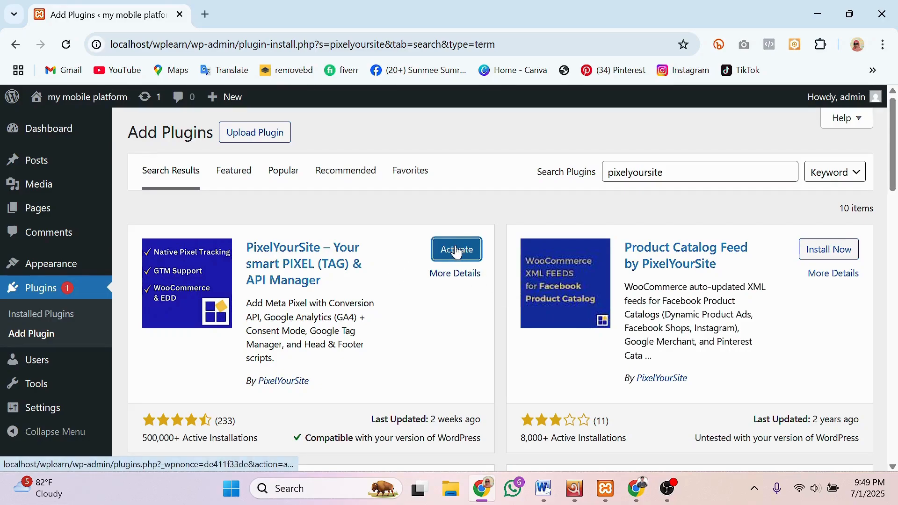
Step: Activate PixelYourSite, open its Dashboard from the plugins menu, and minimize the browser
{"action": "left_click", "coordinate": [456, 251]}
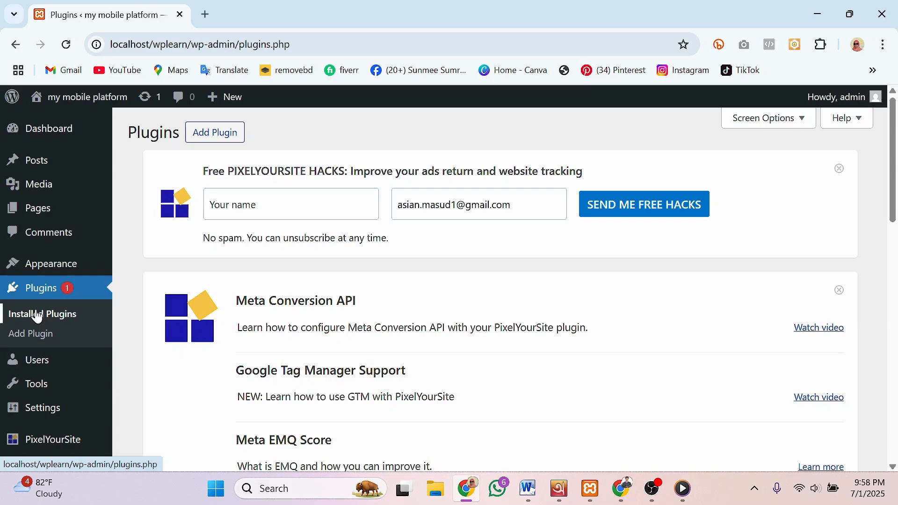
{"action": "left_click", "coordinate": [37, 316]}
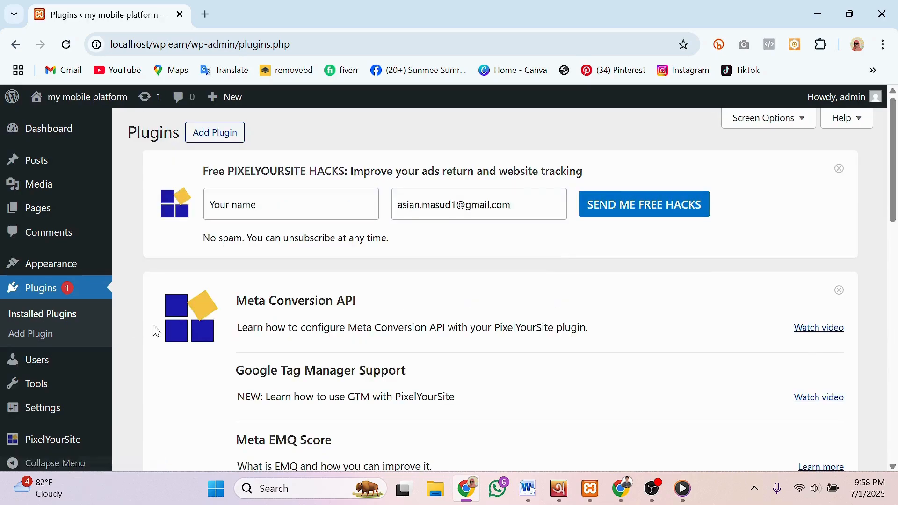
{"action": "scroll", "coordinate": [380, 322], "scroll_direction": "down", "scroll_amount": 2}
{"action": "scroll", "coordinate": [379, 323], "scroll_direction": "down", "scroll_amount": 12}
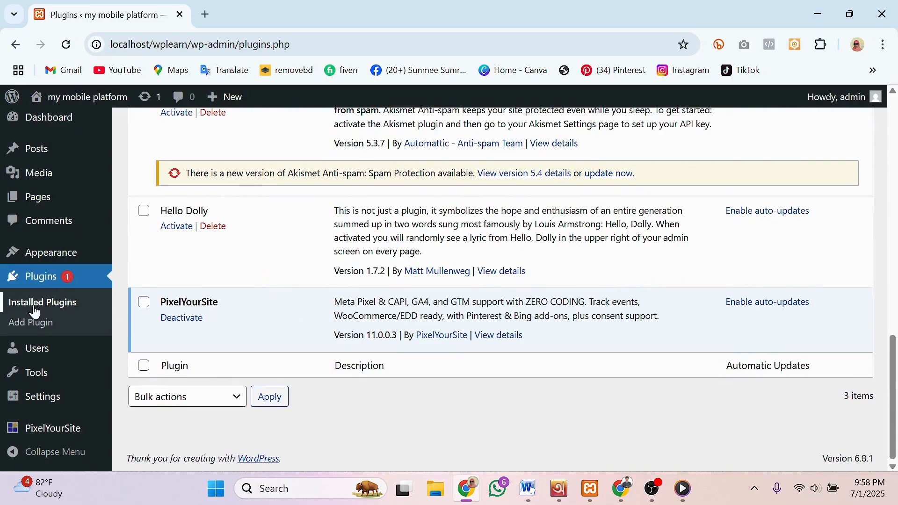
{"action": "mouse_move", "coordinate": [27, 430]}
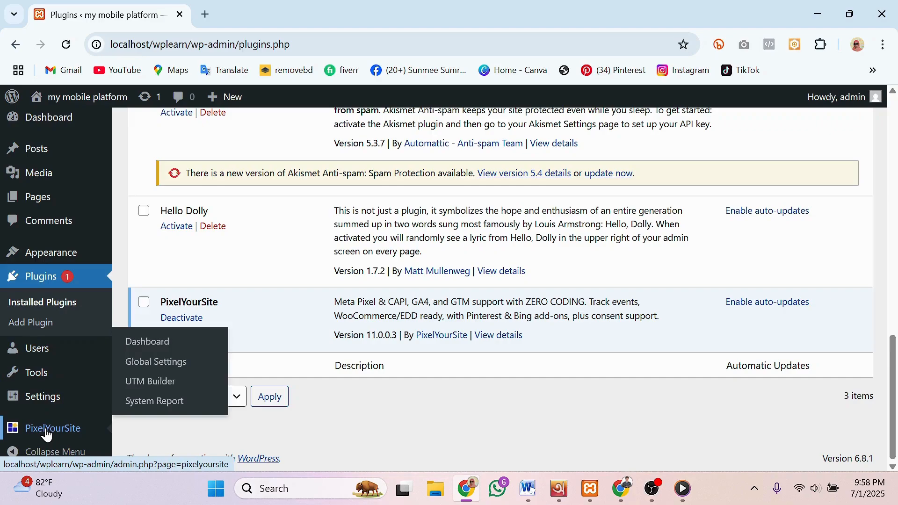
{"action": "left_click", "coordinate": [148, 345]}
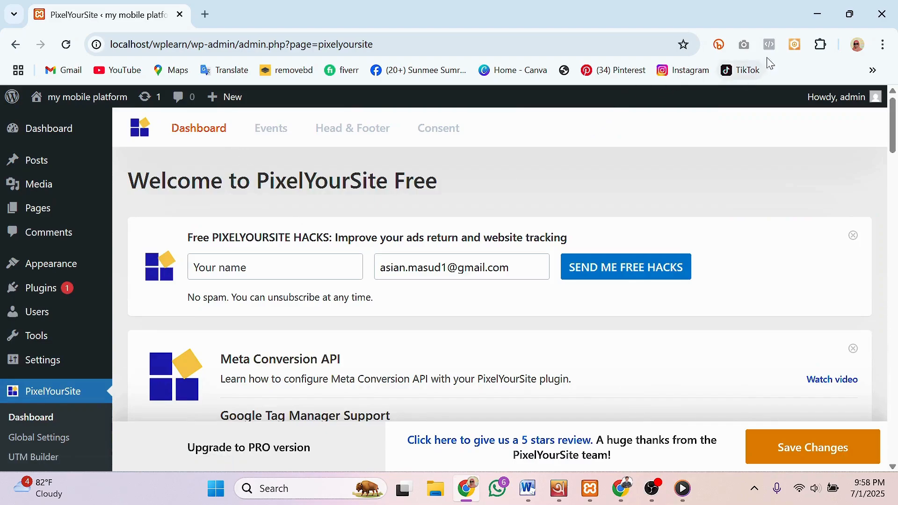
{"action": "left_click", "coordinate": [821, 17]}
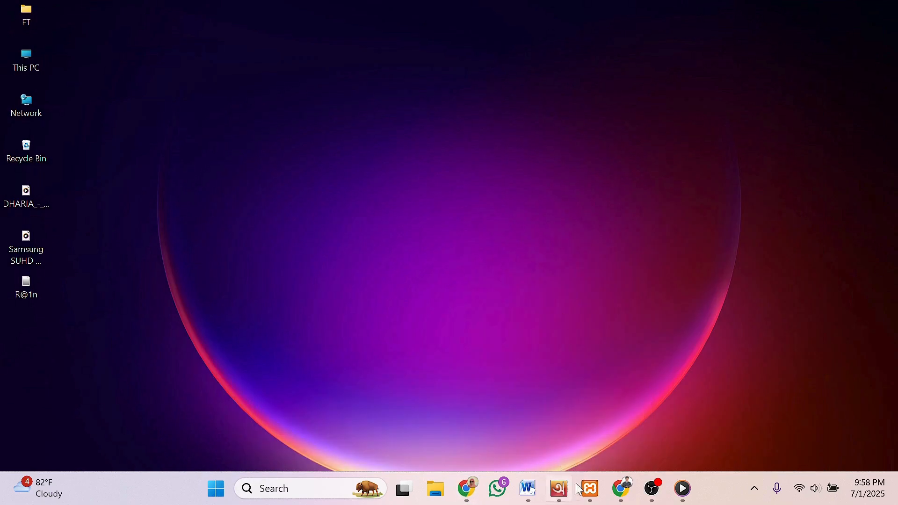
Step: In the ad account switcher, compare HP Laptop SALE and Mahins ITFarm, then open Mahins ITFarm settings
{"action": "left_click", "coordinate": [622, 489]}
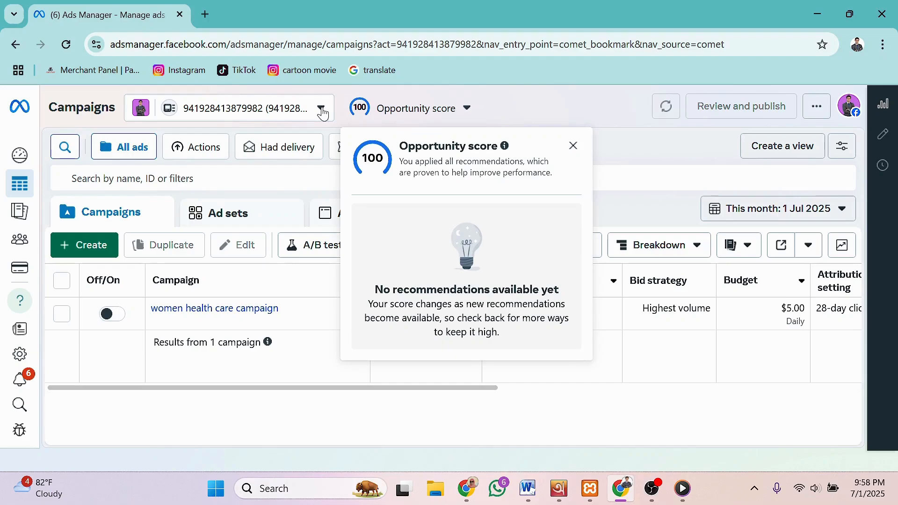
{"action": "left_click", "coordinate": [323, 114]}
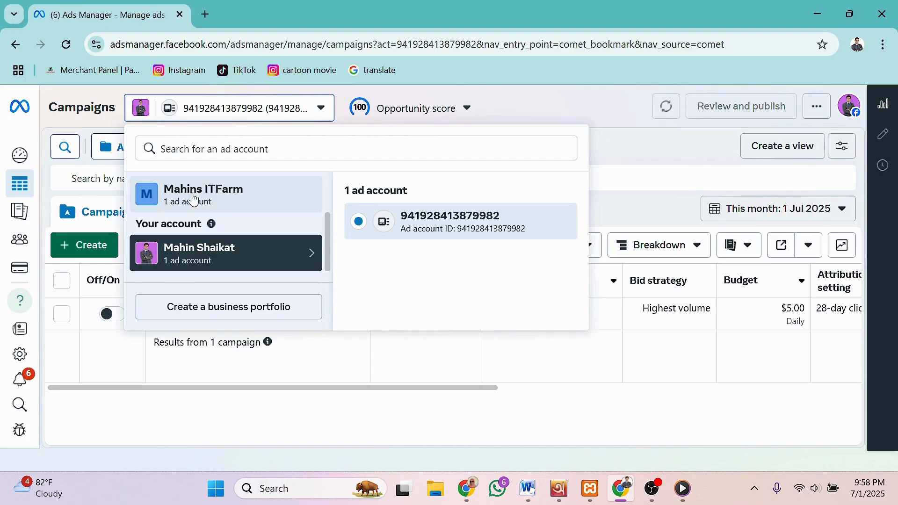
{"action": "scroll", "coordinate": [201, 206], "scroll_direction": "up", "scroll_amount": 2}
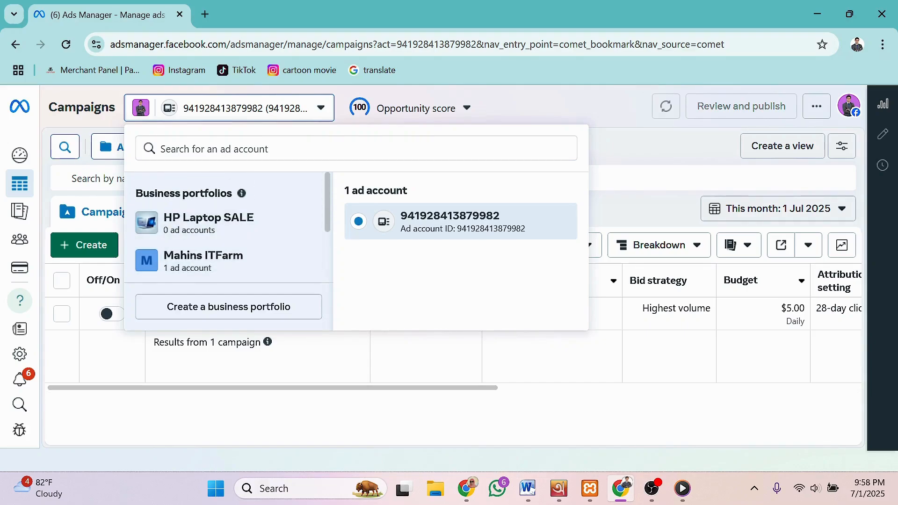
{"action": "left_click", "coordinate": [187, 228]}
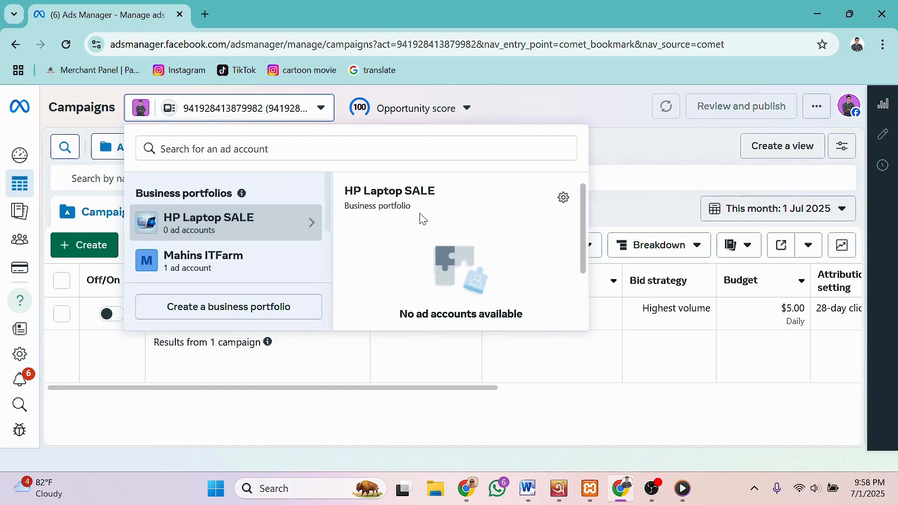
{"action": "left_click", "coordinate": [191, 264]}
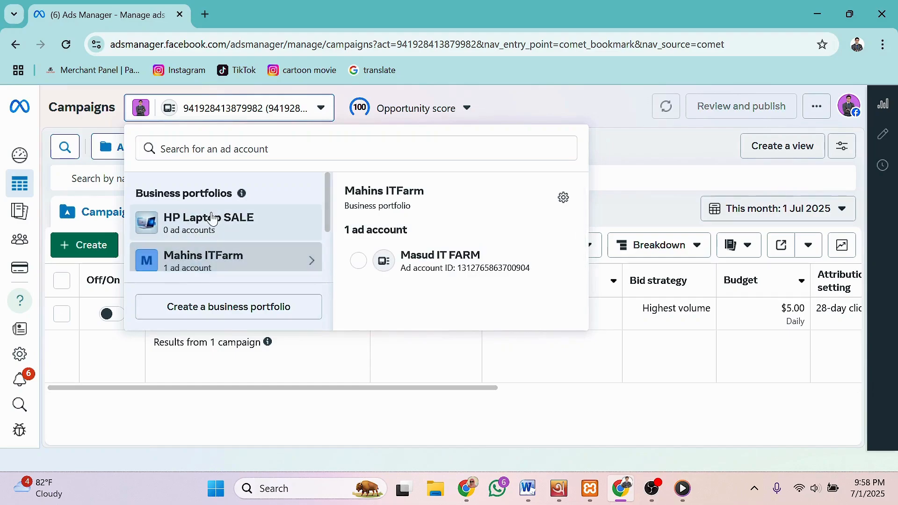
{"action": "scroll", "coordinate": [210, 229], "scroll_direction": "down", "scroll_amount": 2}
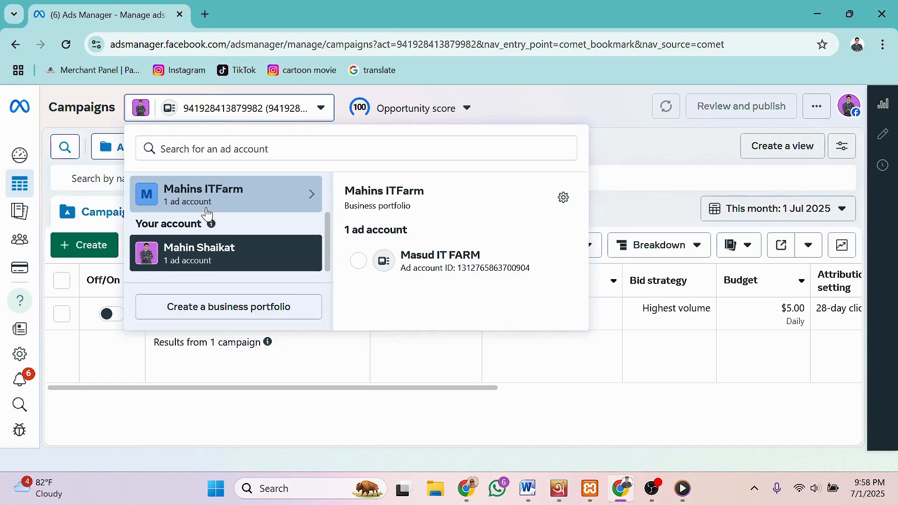
{"action": "scroll", "coordinate": [208, 239], "scroll_direction": "up", "scroll_amount": 2}
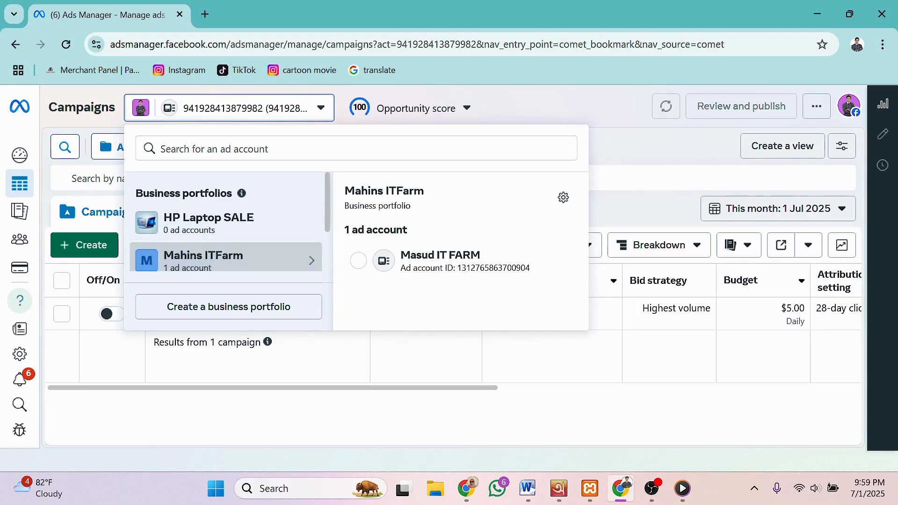
{"action": "left_click", "coordinate": [564, 200]}
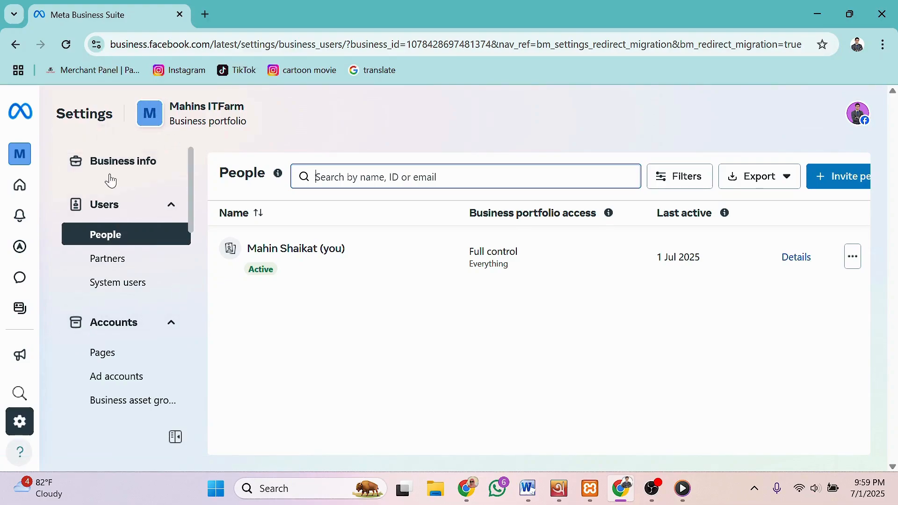
Step: Expand Data sources in the settings sidebar and open the Datasets and pixels page
{"action": "scroll", "coordinate": [118, 274], "scroll_direction": "down", "scroll_amount": 3}
{"action": "scroll", "coordinate": [118, 275], "scroll_direction": "down", "scroll_amount": 2}
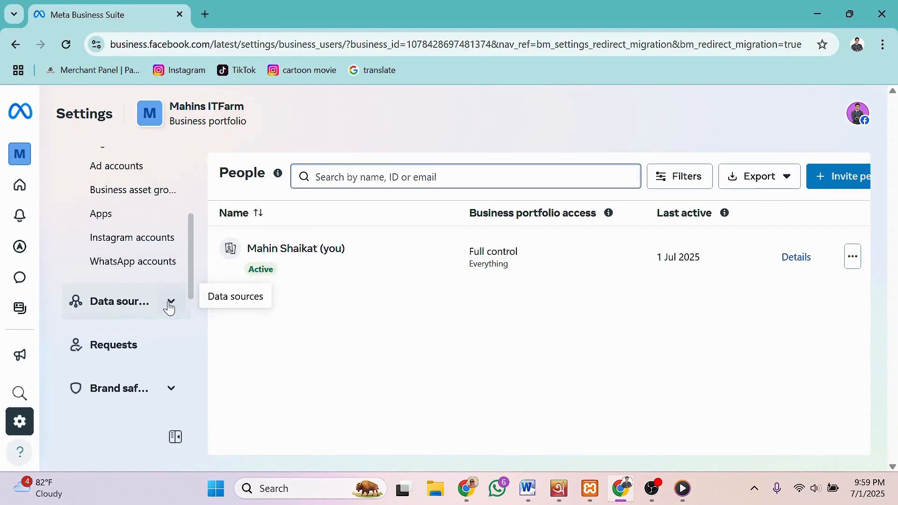
{"action": "left_click", "coordinate": [135, 309]}
{"action": "scroll", "coordinate": [137, 313], "scroll_direction": "down", "scroll_amount": 1}
{"action": "scroll", "coordinate": [136, 313], "scroll_direction": "down", "scroll_amount": 2}
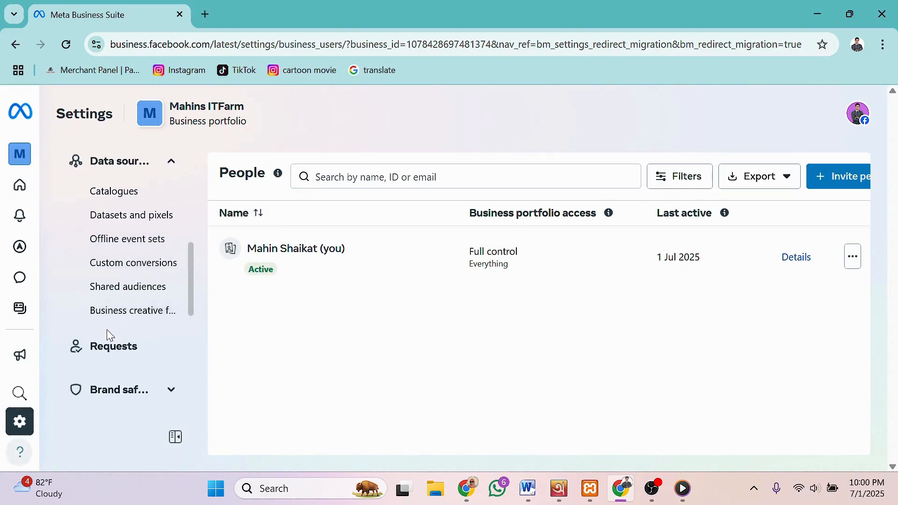
{"action": "left_click", "coordinate": [120, 216]}
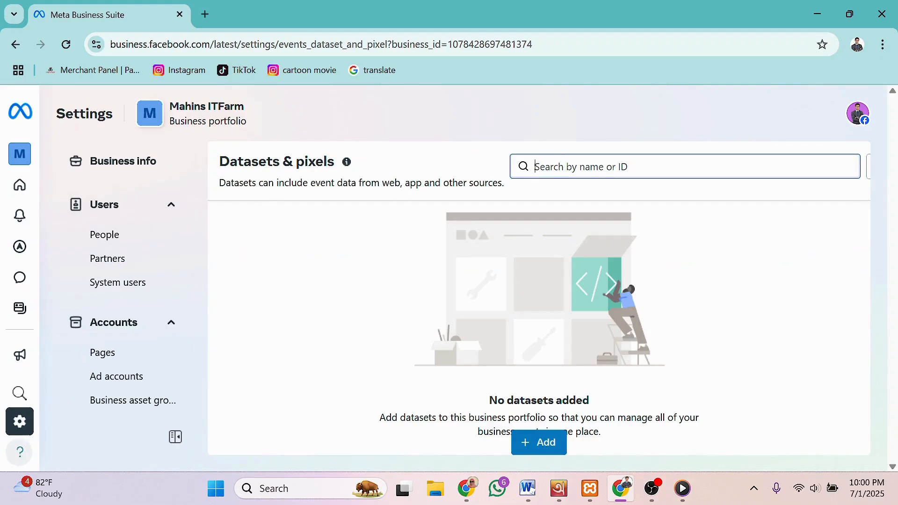
{"action": "mouse_move", "coordinate": [351, 169]}
Step: Add a dataset named 'test pixel1' and close the Dataset created dialog
{"action": "left_click", "coordinate": [537, 448]}
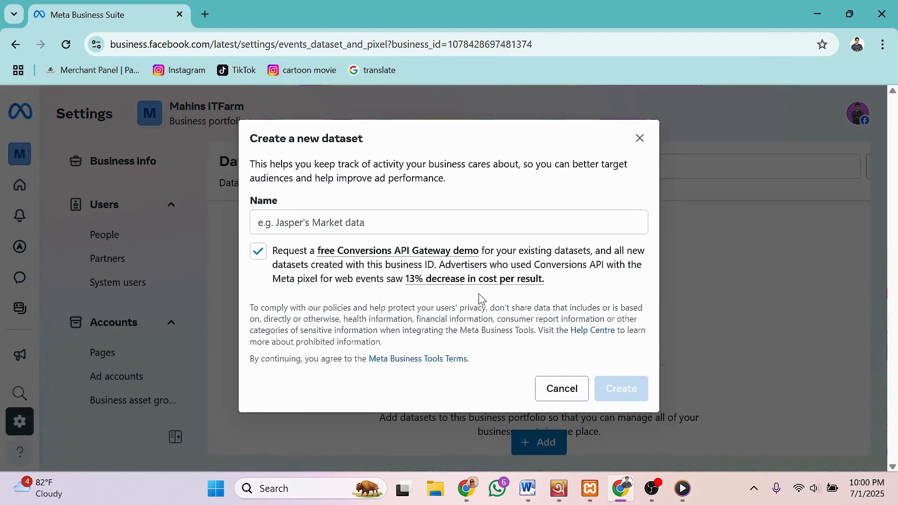
{"action": "left_click", "coordinate": [312, 223]}
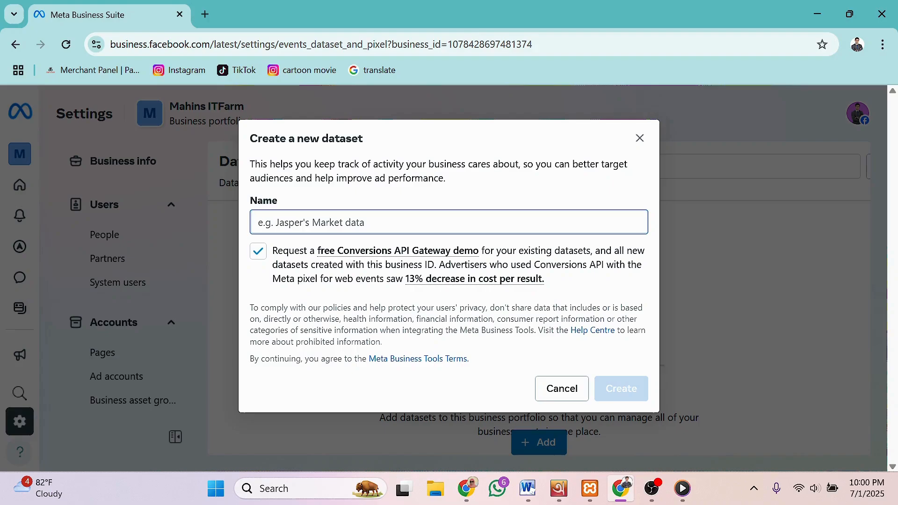
{"action": "type", "text": "test pixel1"}
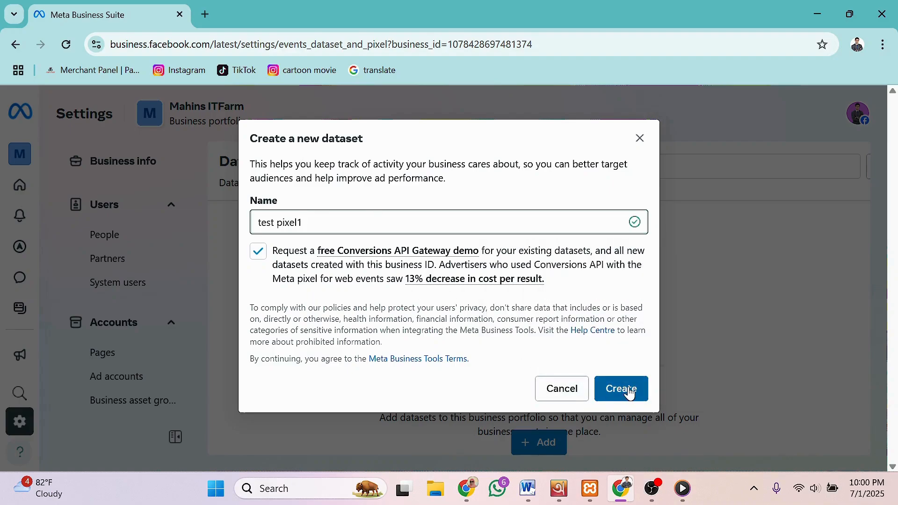
{"action": "left_click", "coordinate": [629, 391]}
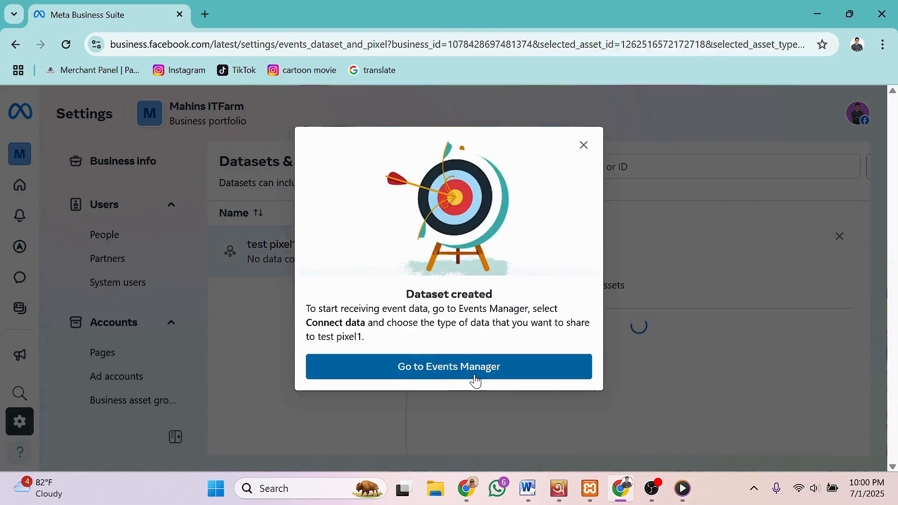
{"action": "left_click", "coordinate": [583, 146]}
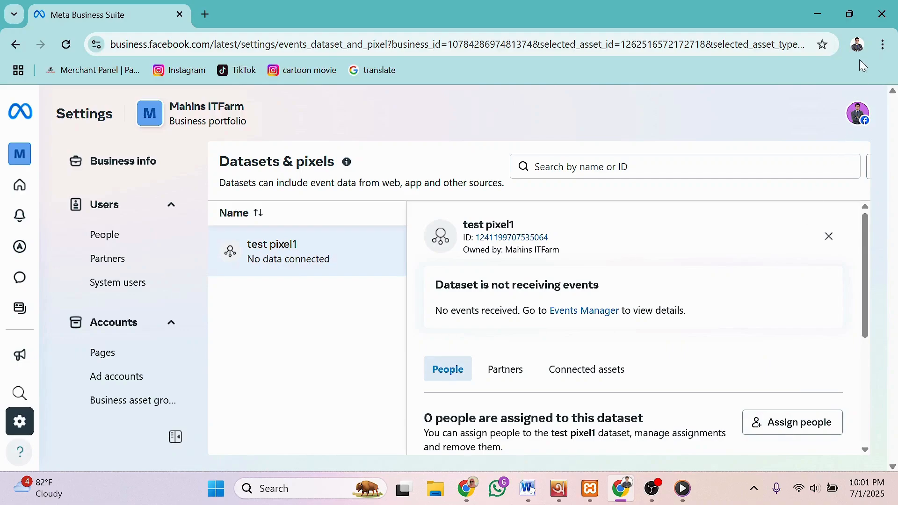
Step: Zoom the Chrome page out to 80% from the three-dot menu
{"action": "left_click", "coordinate": [883, 44]}
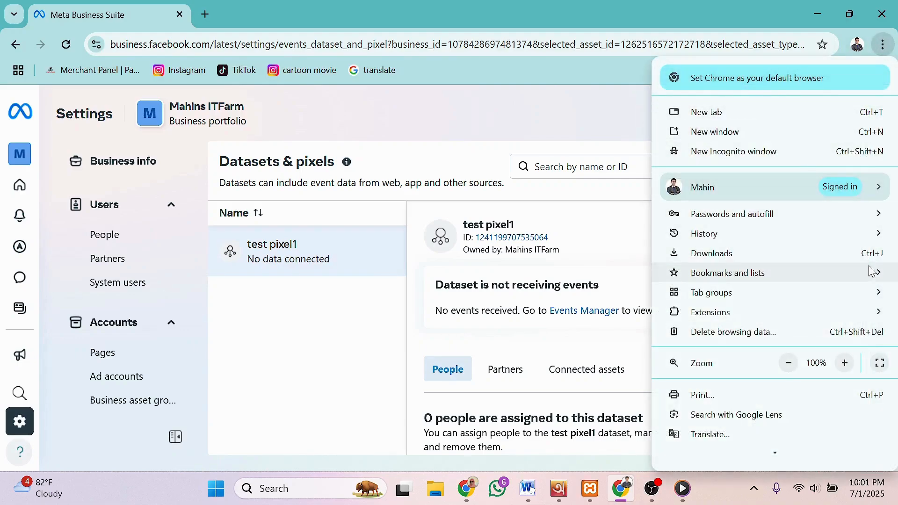
{"action": "left_click", "coordinate": [788, 363]}
{"action": "left_click", "coordinate": [788, 363]}
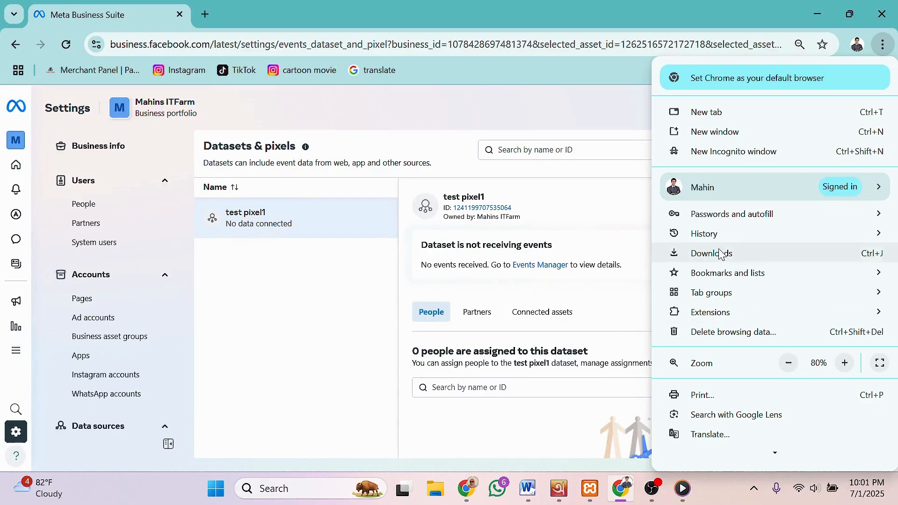
{"action": "left_click", "coordinate": [613, 118]}
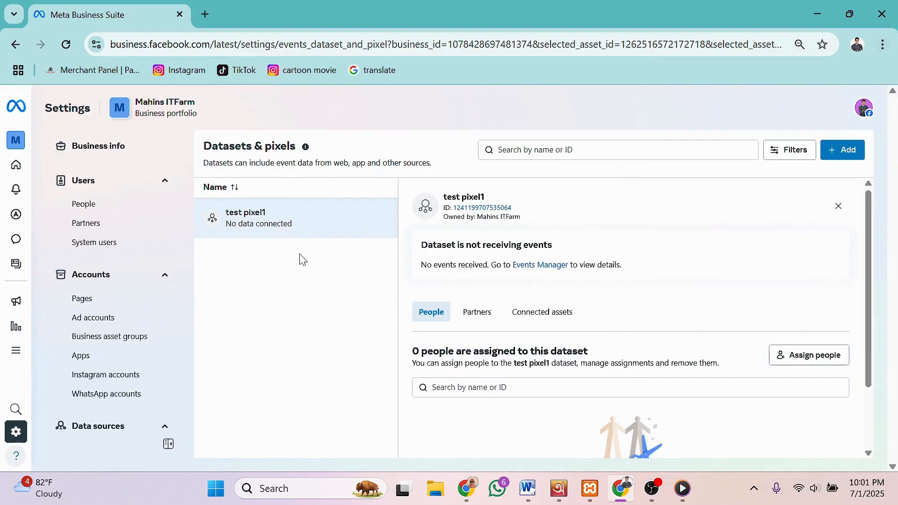
Step: Create a new dataset named 'mobileshop' and go to its Events Manager
{"action": "left_click", "coordinate": [844, 150]}
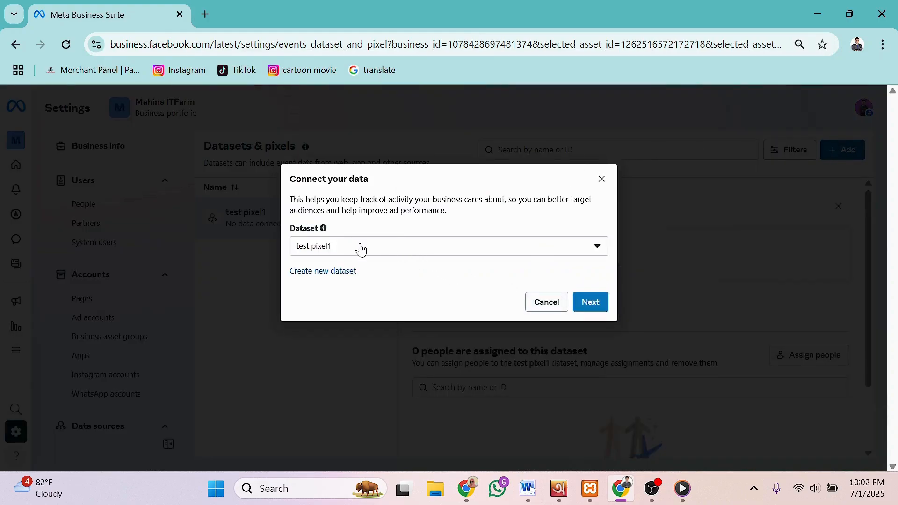
{"action": "left_click", "coordinate": [343, 252]}
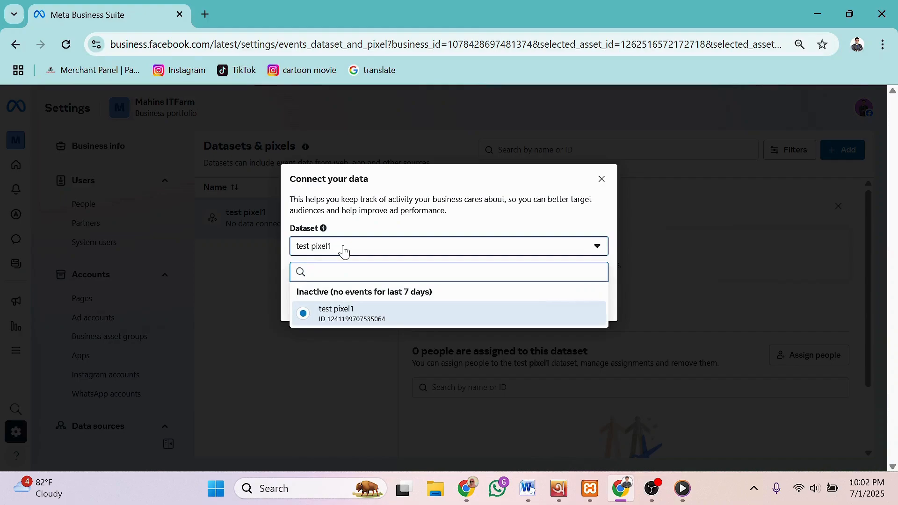
{"action": "left_click", "coordinate": [343, 252]}
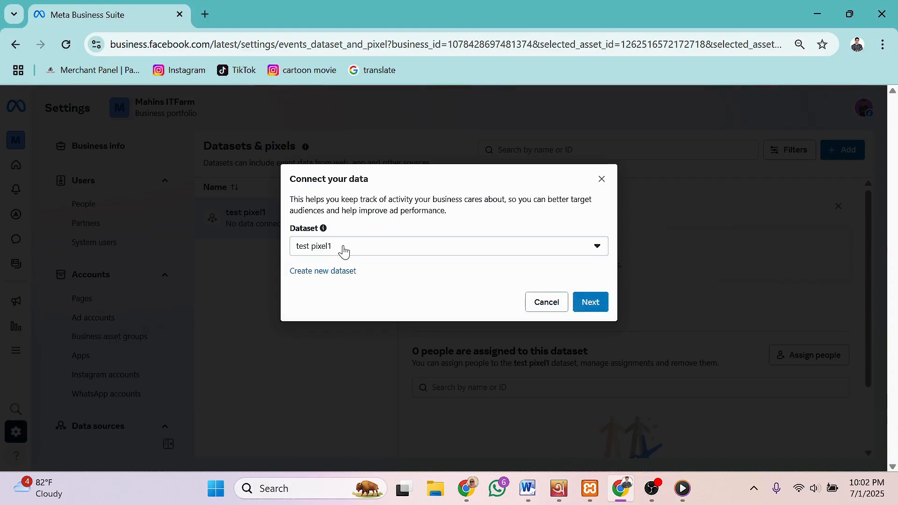
{"action": "left_click", "coordinate": [326, 272]}
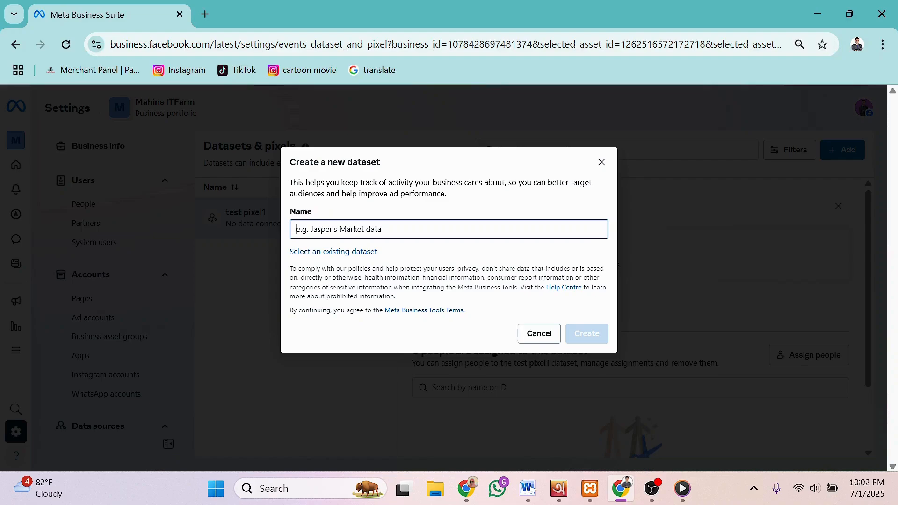
{"action": "type", "text": "mobileshop"}
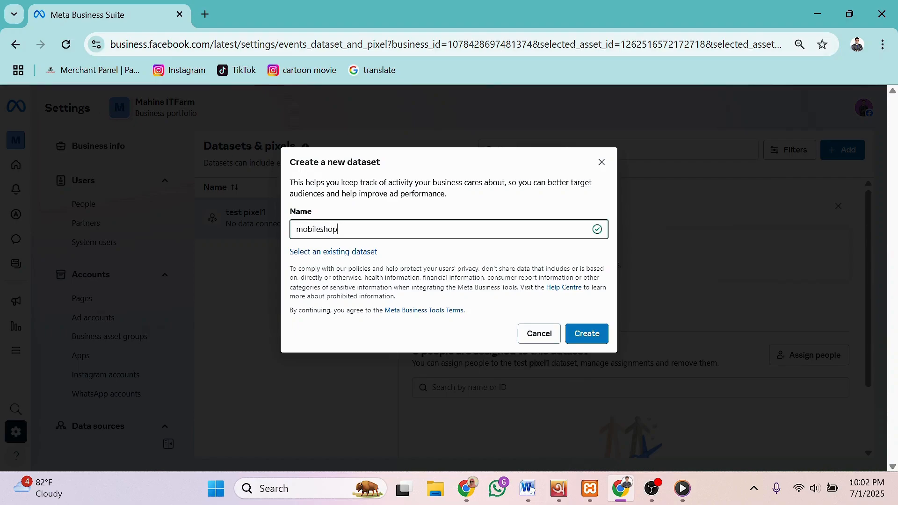
{"action": "left_click", "coordinate": [578, 334]}
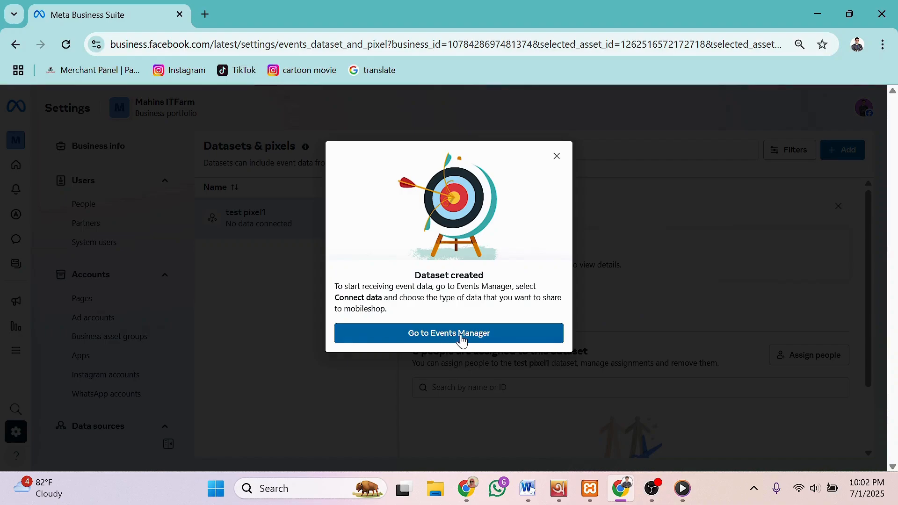
{"action": "left_click", "coordinate": [439, 336]}
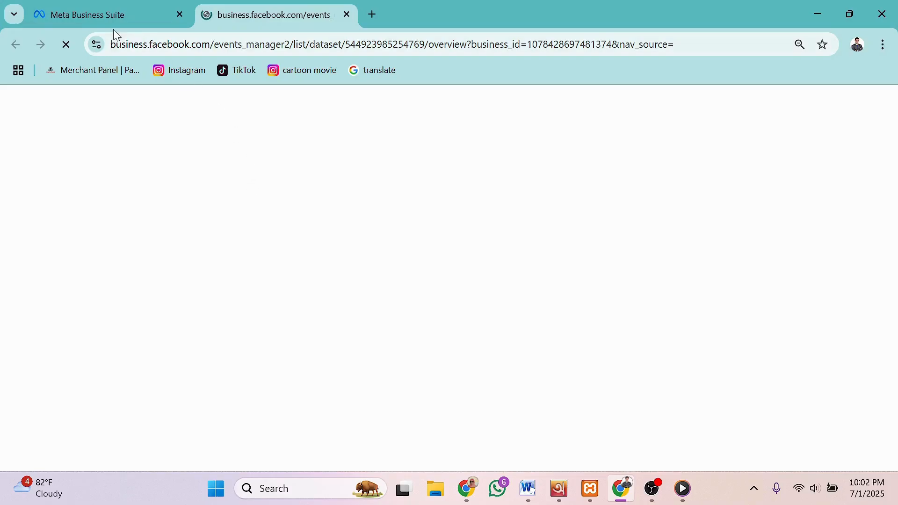
Step: Close the Business Suite settings tab and show the test pixel1 dataset in Events Manager
{"action": "left_click", "coordinate": [105, 14]}
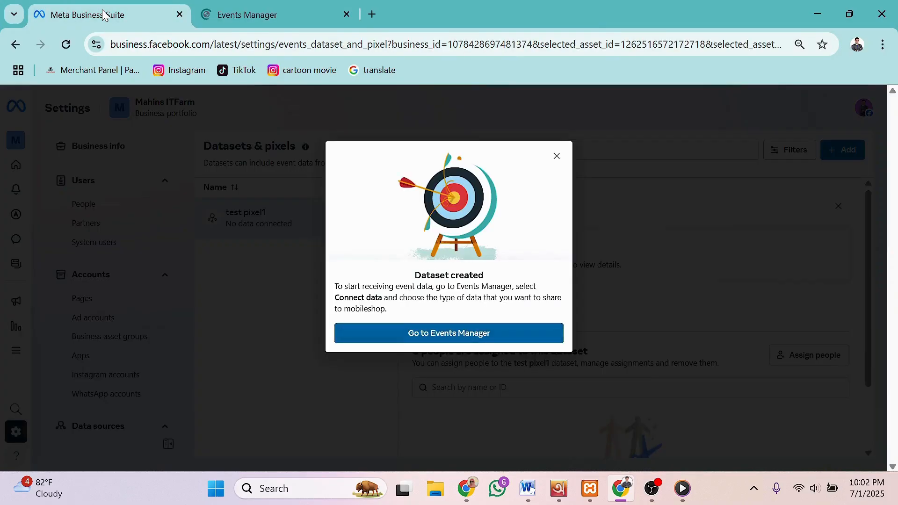
{"action": "left_click", "coordinate": [557, 156]}
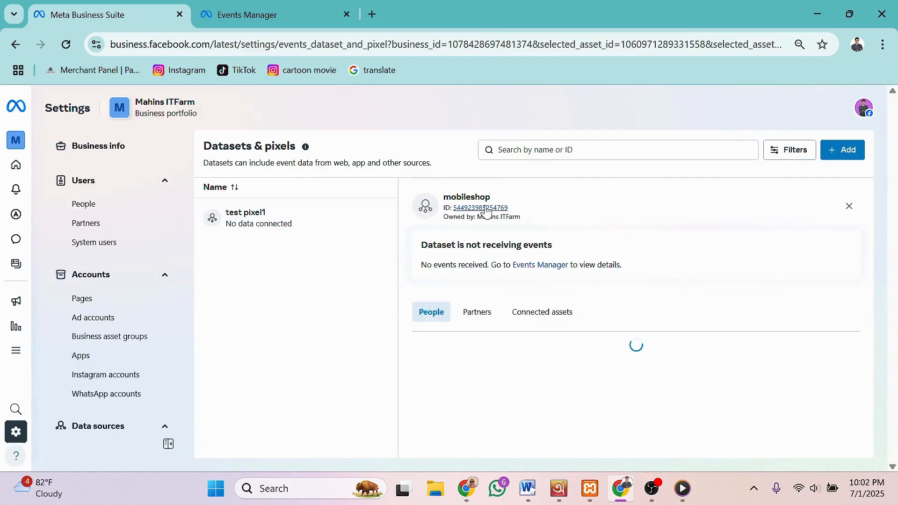
{"action": "left_click", "coordinate": [241, 218]}
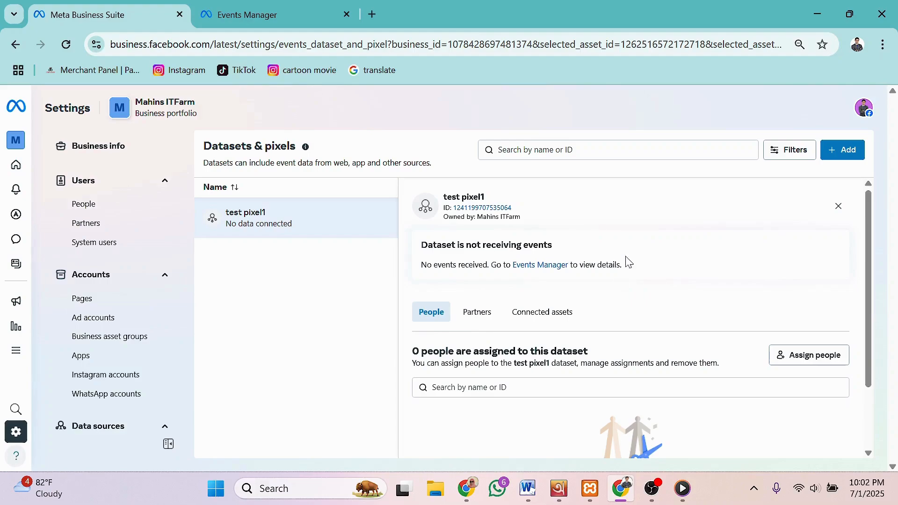
{"action": "left_click", "coordinate": [270, 14]}
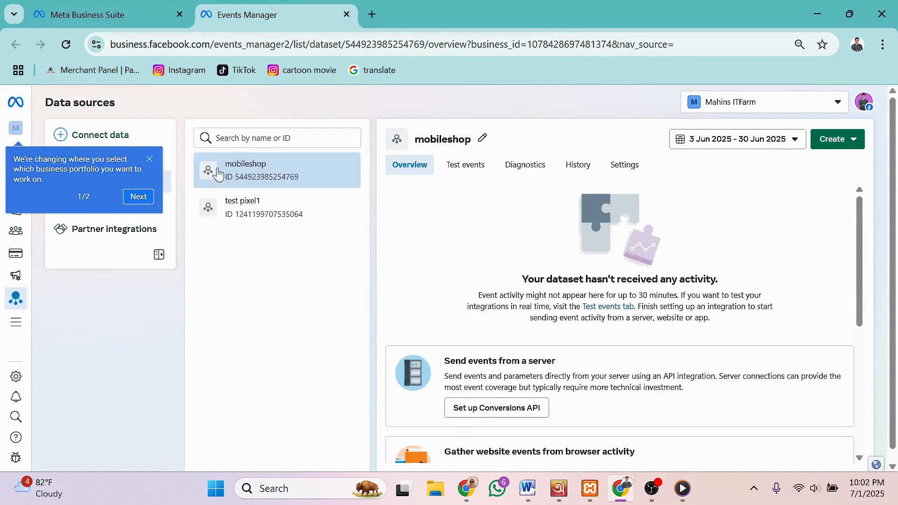
{"action": "left_click", "coordinate": [179, 15]}
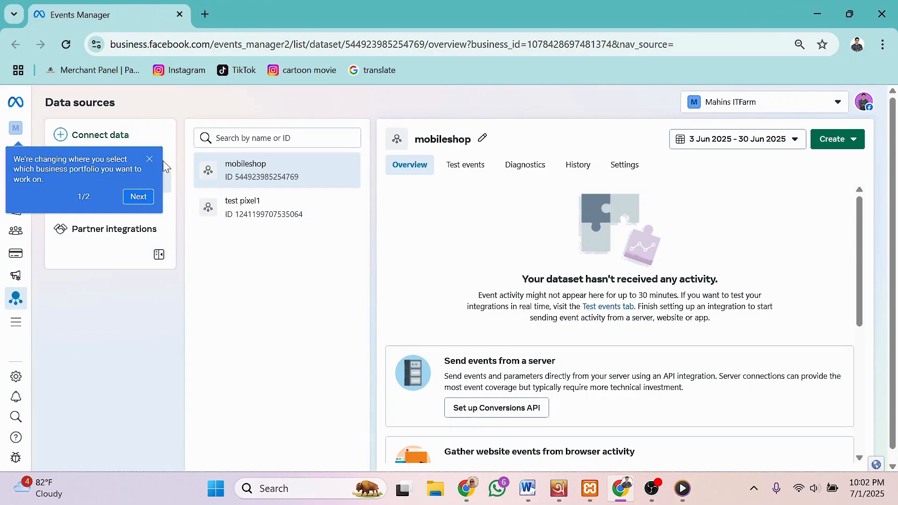
{"action": "left_click", "coordinate": [241, 217]}
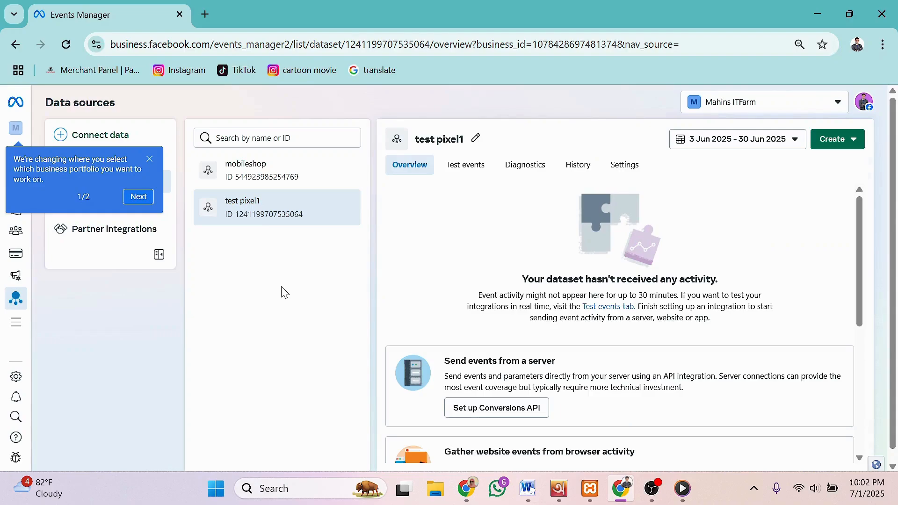
Step: Compare the mobileshop and test pixel1 datasets, then open test pixel1's Settings tab
{"action": "left_click", "coordinate": [248, 173]}
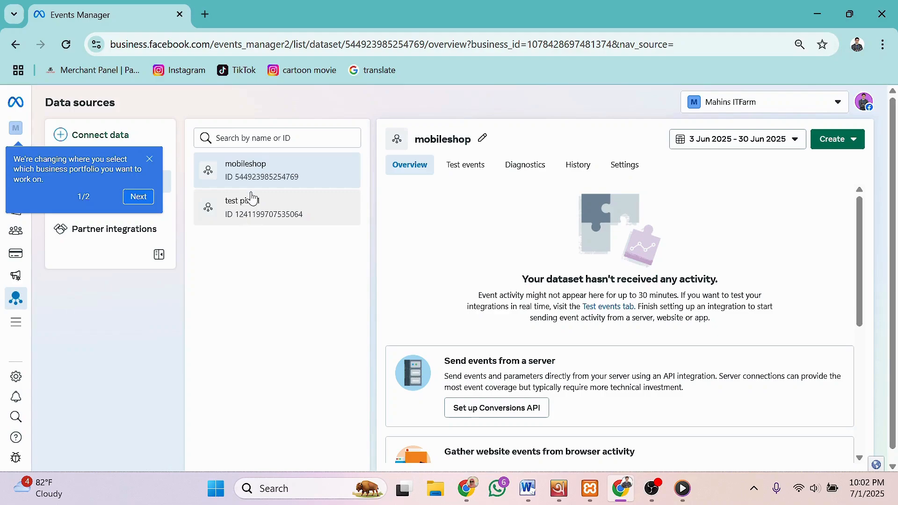
{"action": "left_click", "coordinate": [251, 213]}
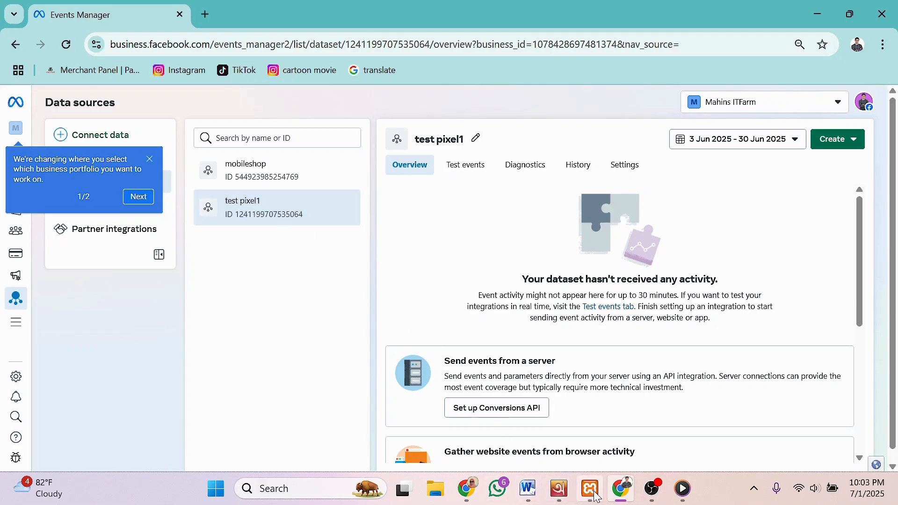
{"action": "mouse_move", "coordinate": [590, 496]}
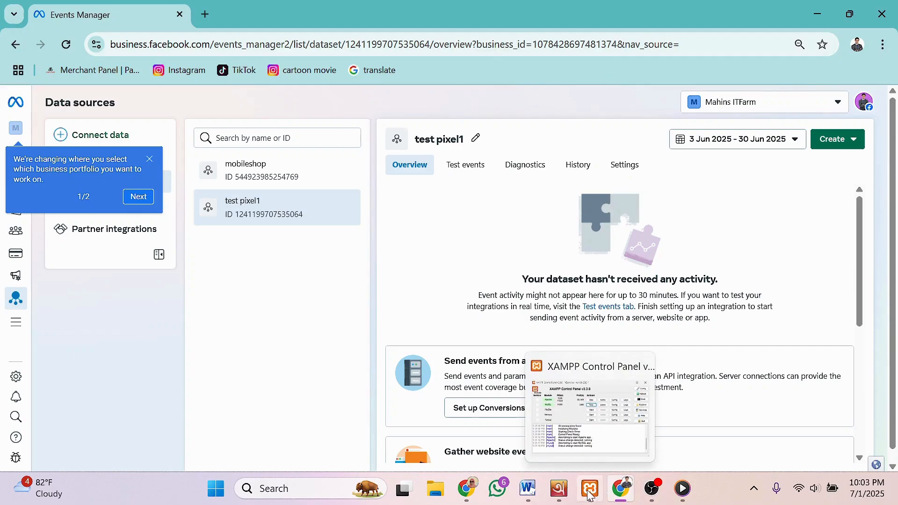
{"action": "left_click", "coordinate": [472, 493]}
{"action": "left_click", "coordinate": [474, 494]}
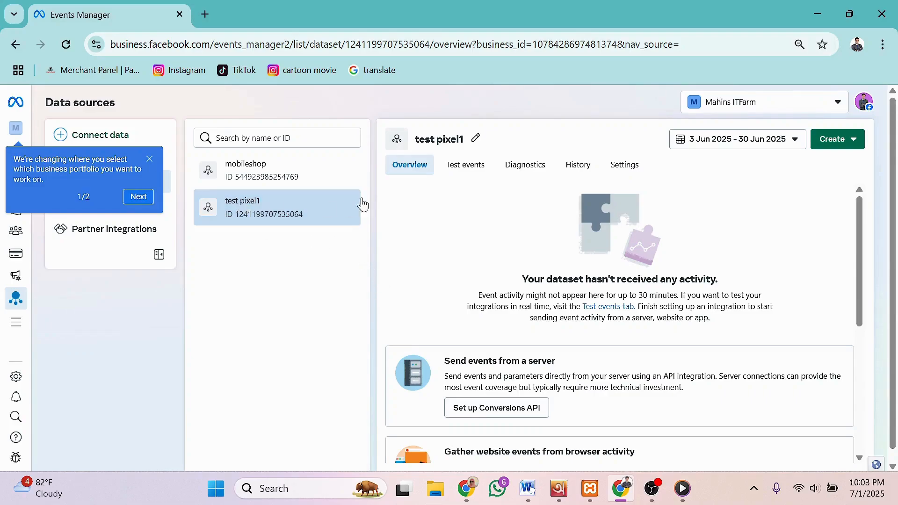
{"action": "left_click", "coordinate": [263, 172]}
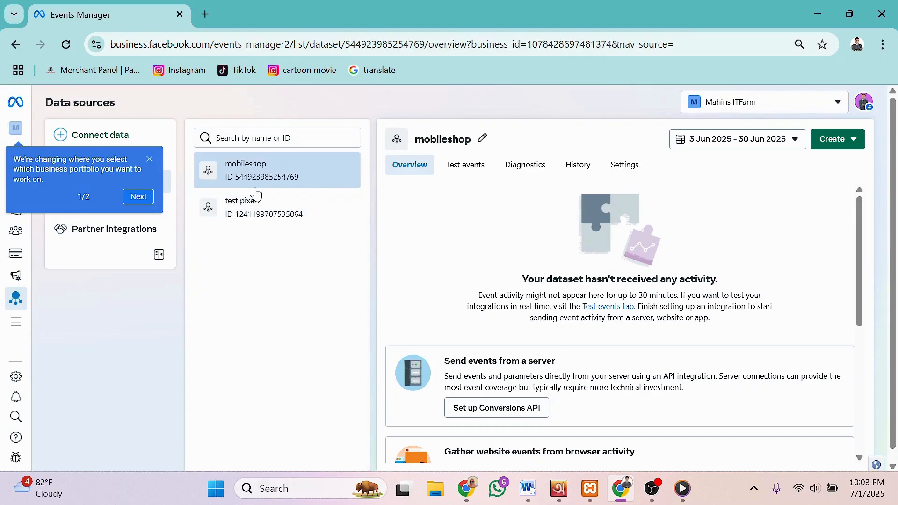
{"action": "left_click", "coordinate": [255, 213]}
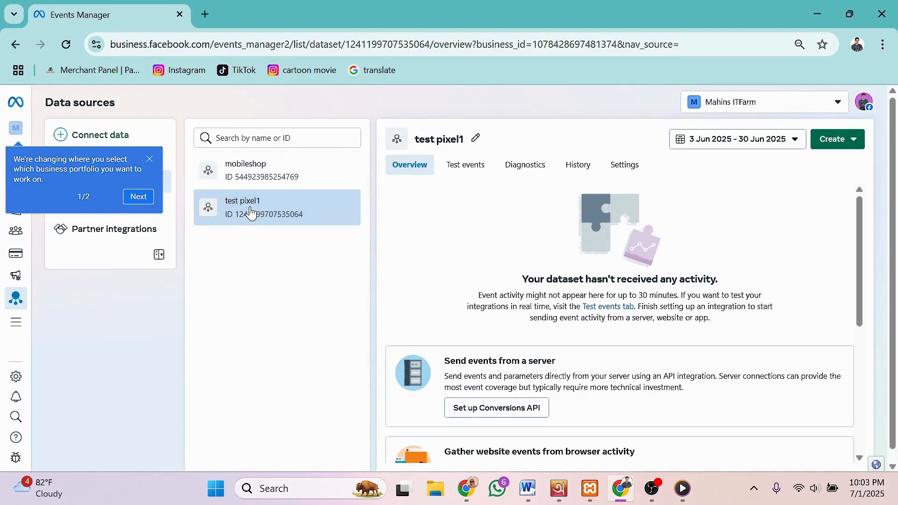
{"action": "left_click", "coordinate": [625, 168]}
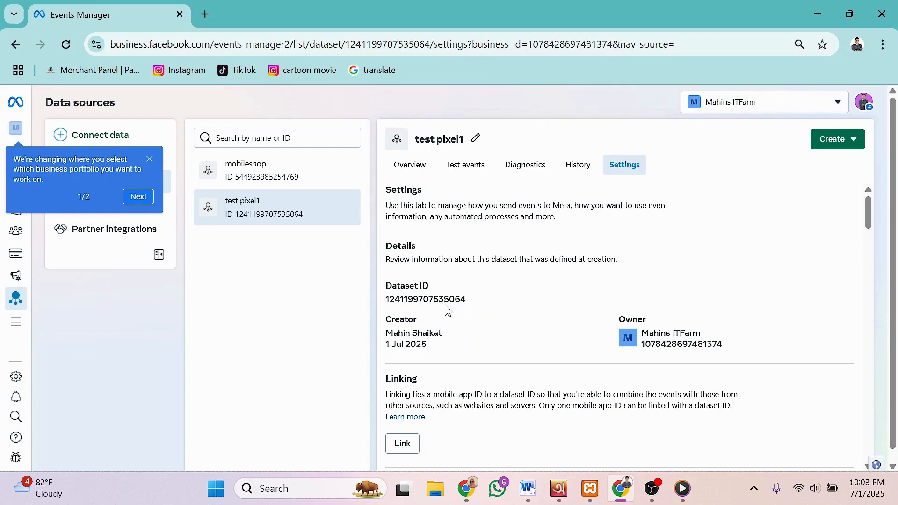
Step: Copy the test pixel1 Dataset ID from Settings and minimize the browser
{"action": "scroll", "coordinate": [473, 313], "scroll_direction": "down", "scroll_amount": 2}
{"action": "scroll", "coordinate": [516, 322], "scroll_direction": "up", "scroll_amount": 2}
{"action": "left_click", "coordinate": [431, 303]}
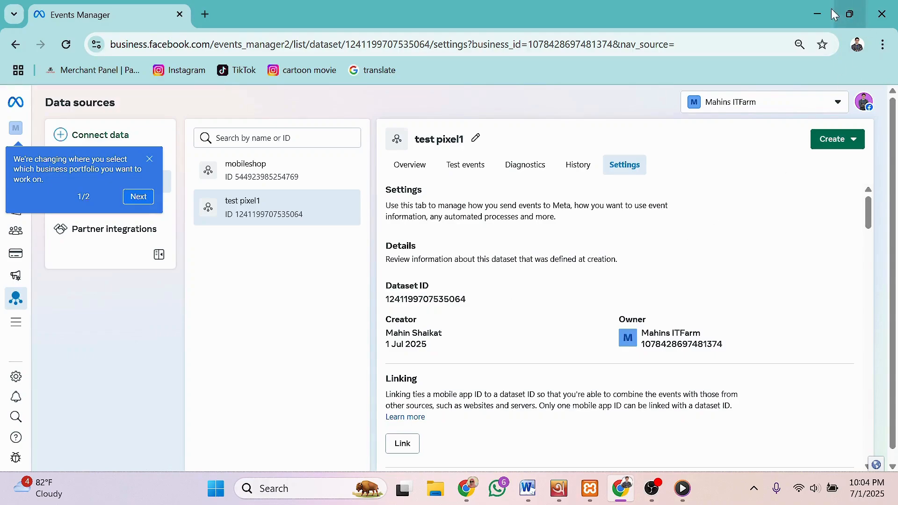
{"action": "left_click", "coordinate": [817, 19]}
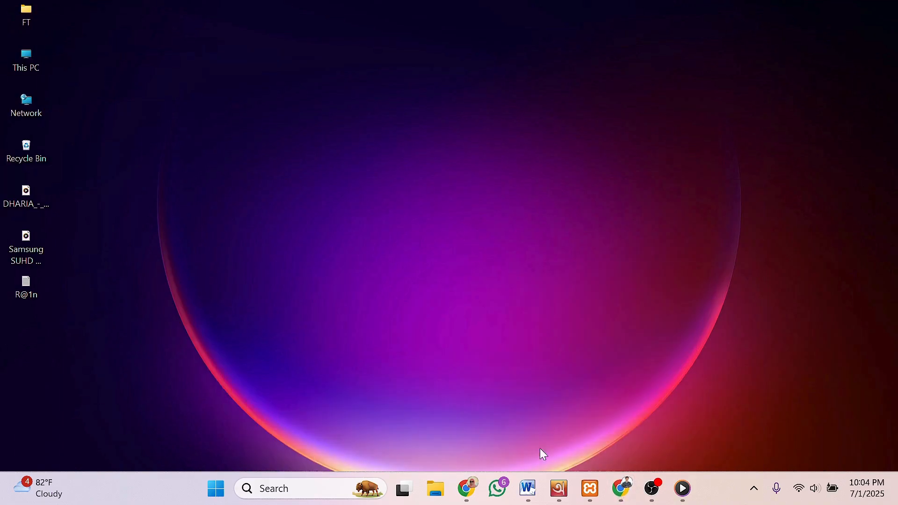
Step: Save the PixelYourSite settings, then switch the Pixel IDs section off and back on
{"action": "left_click", "coordinate": [469, 489]}
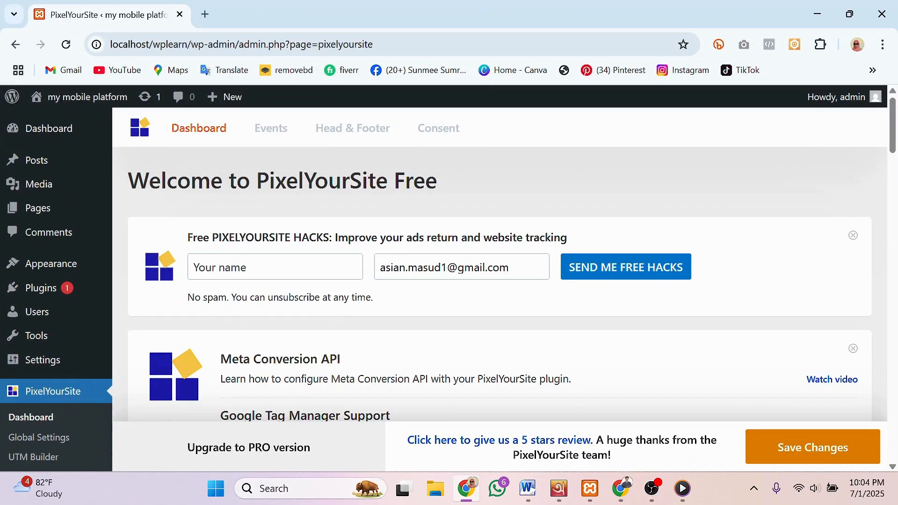
{"action": "left_click", "coordinate": [787, 448]}
{"action": "scroll", "coordinate": [297, 266], "scroll_direction": "down", "scroll_amount": 9}
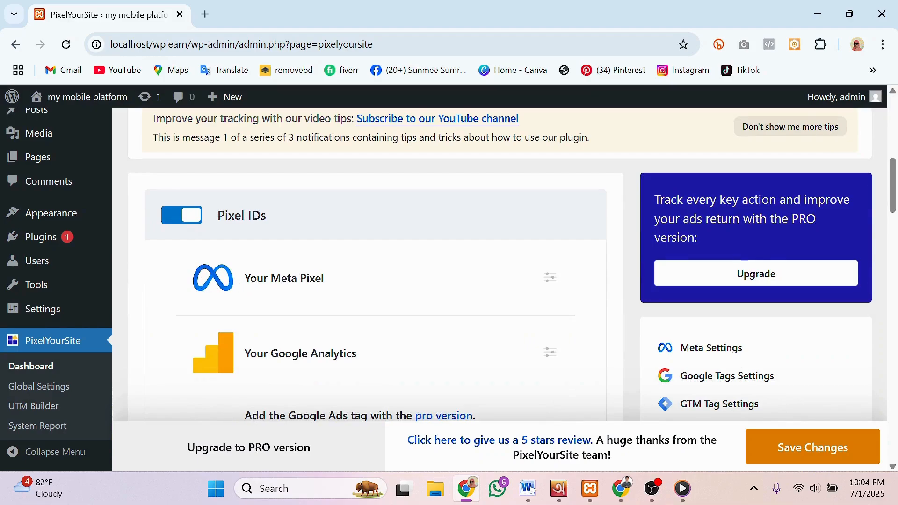
{"action": "left_click", "coordinate": [172, 219]}
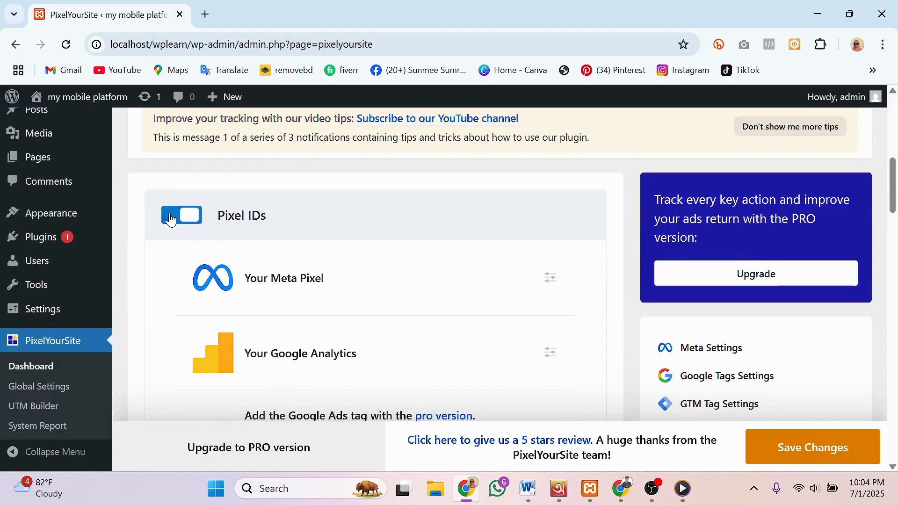
{"action": "left_click", "coordinate": [198, 222]}
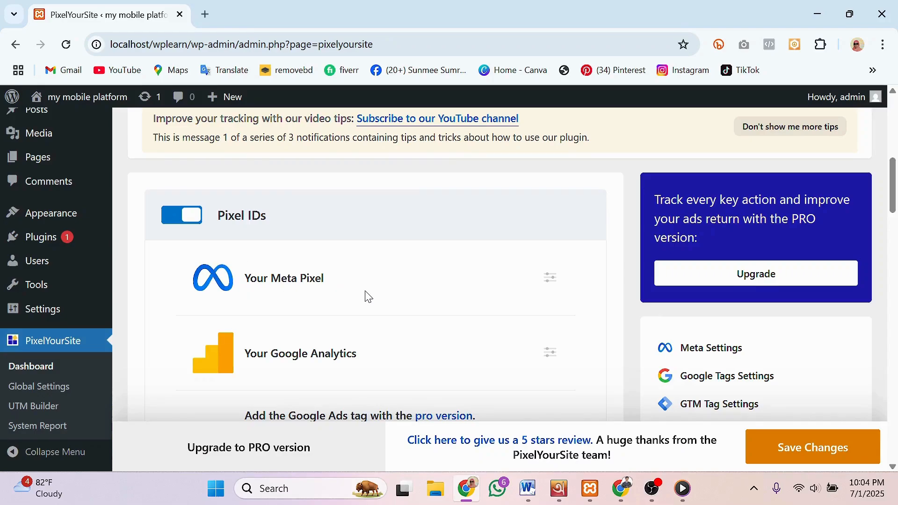
{"action": "scroll", "coordinate": [263, 393], "scroll_direction": "down", "scroll_amount": 3}
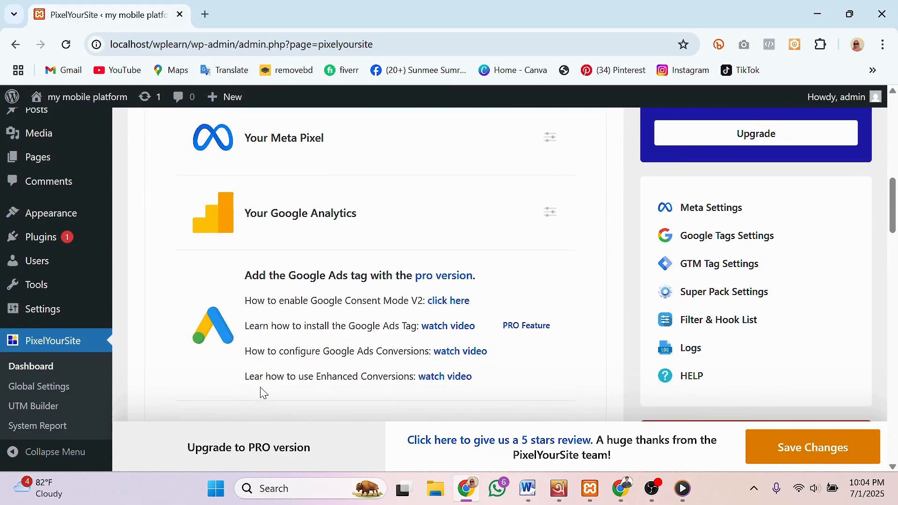
{"action": "scroll", "coordinate": [270, 290], "scroll_direction": "up", "scroll_amount": 3}
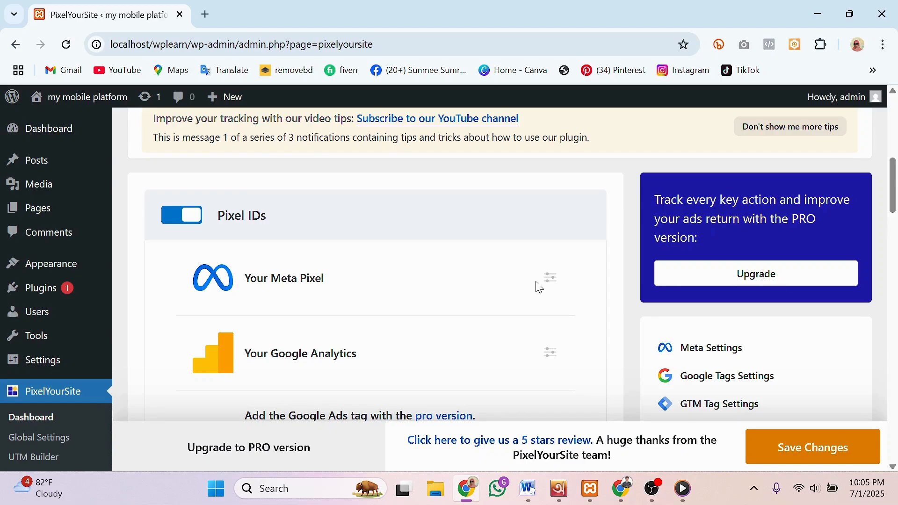
Step: Expand Your Meta Pixel settings and tick Enable Conversion API and Enable Advanced Matching
{"action": "left_click", "coordinate": [553, 281]}
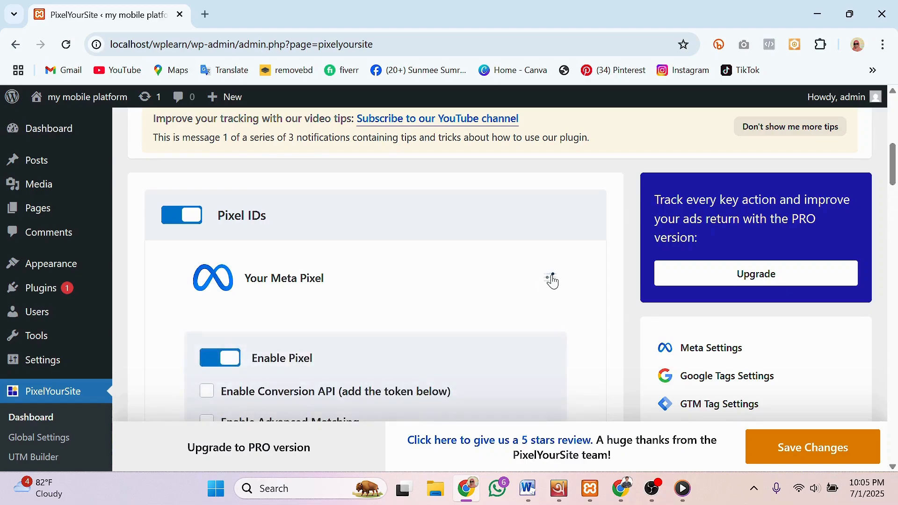
{"action": "scroll", "coordinate": [367, 289], "scroll_direction": "down", "scroll_amount": 2}
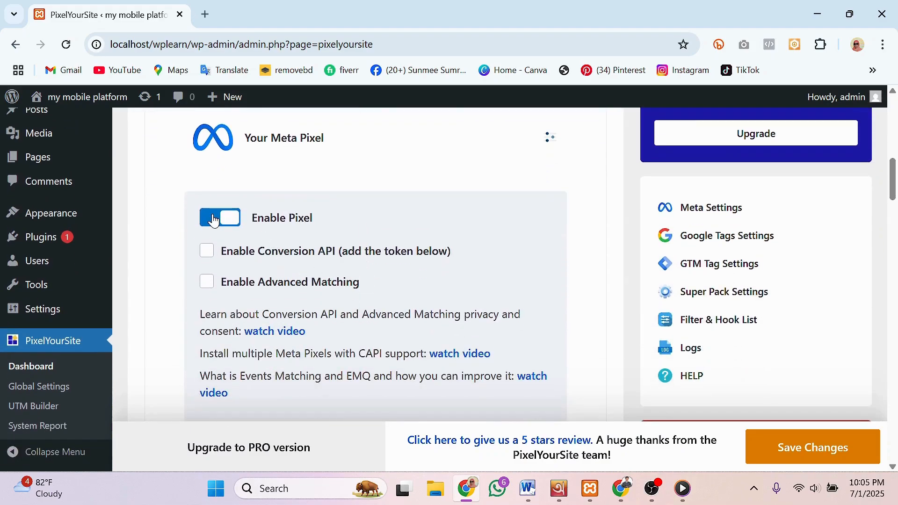
{"action": "left_click", "coordinate": [209, 260]}
{"action": "left_click", "coordinate": [209, 285]}
{"action": "scroll", "coordinate": [411, 290], "scroll_direction": "down", "scroll_amount": 3}
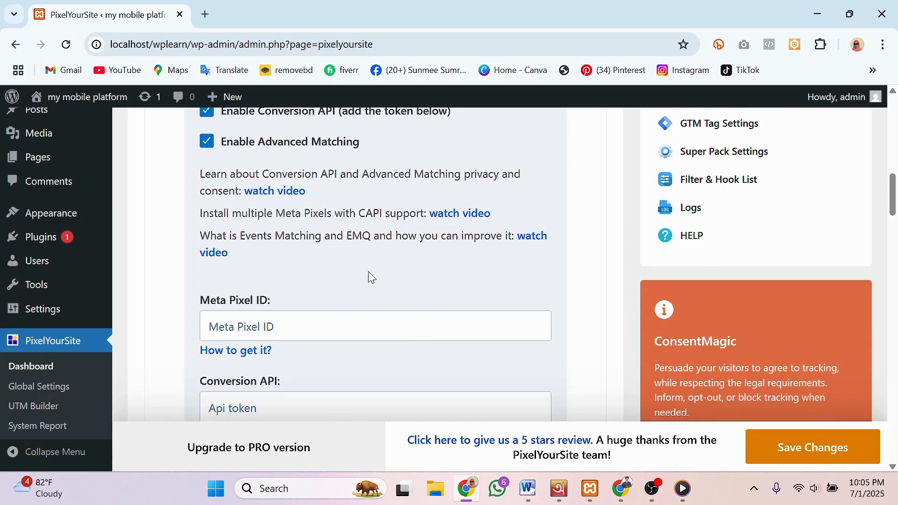
{"action": "scroll", "coordinate": [372, 278], "scroll_direction": "down", "scroll_amount": 2}
{"action": "left_click", "coordinate": [375, 256]}
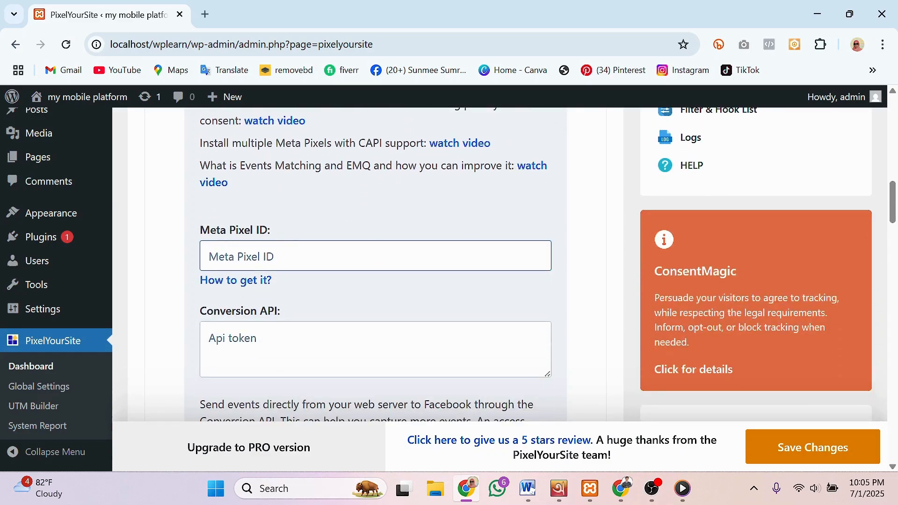
Step: Copy the test pixel1 dataset ID from Events Manager and paste it into the Meta Pixel ID field
{"action": "left_click", "coordinate": [623, 491]}
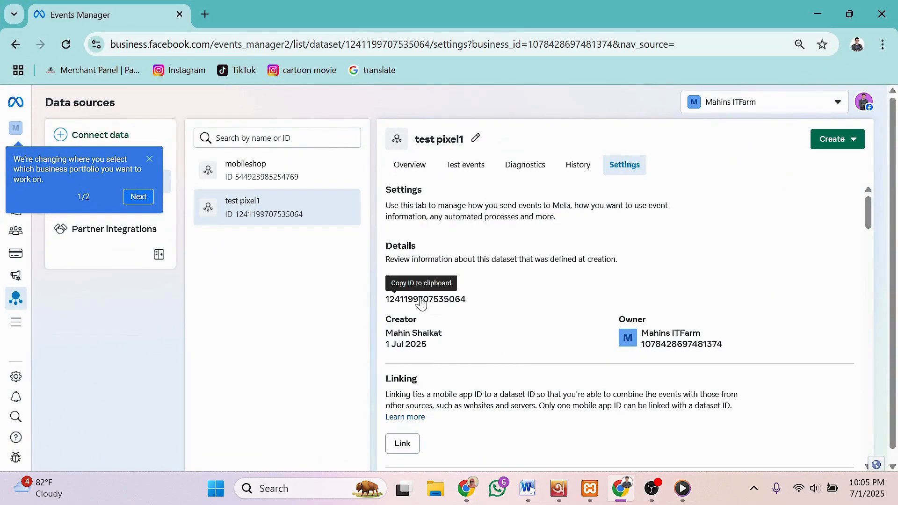
{"action": "left_click", "coordinate": [420, 300]}
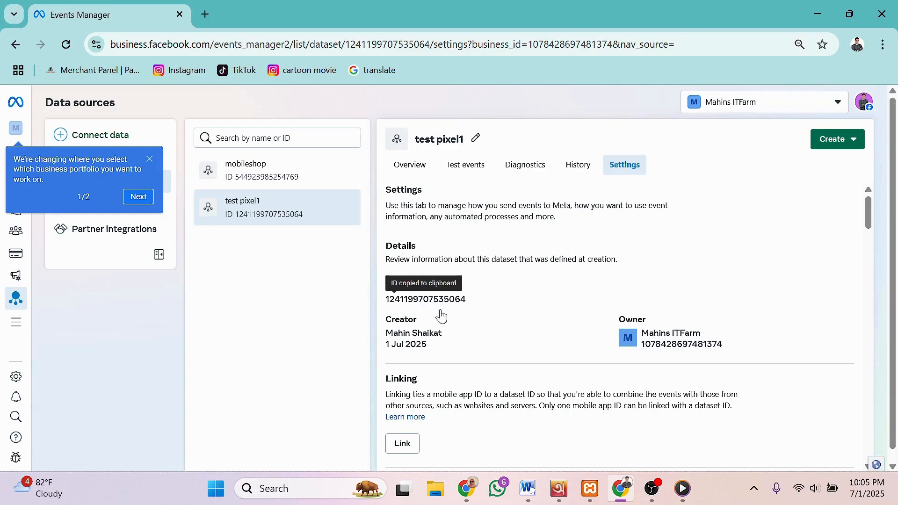
{"action": "left_click", "coordinate": [624, 491]}
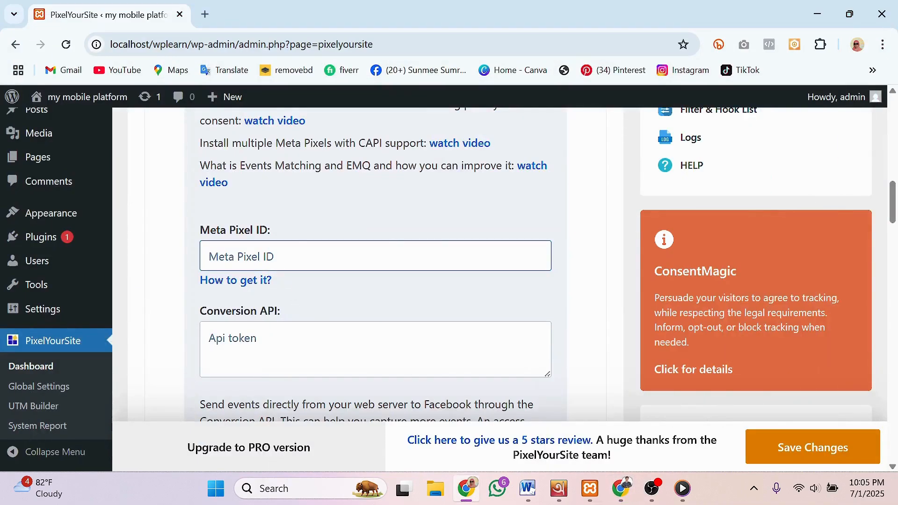
{"action": "right_click", "coordinate": [267, 256]}
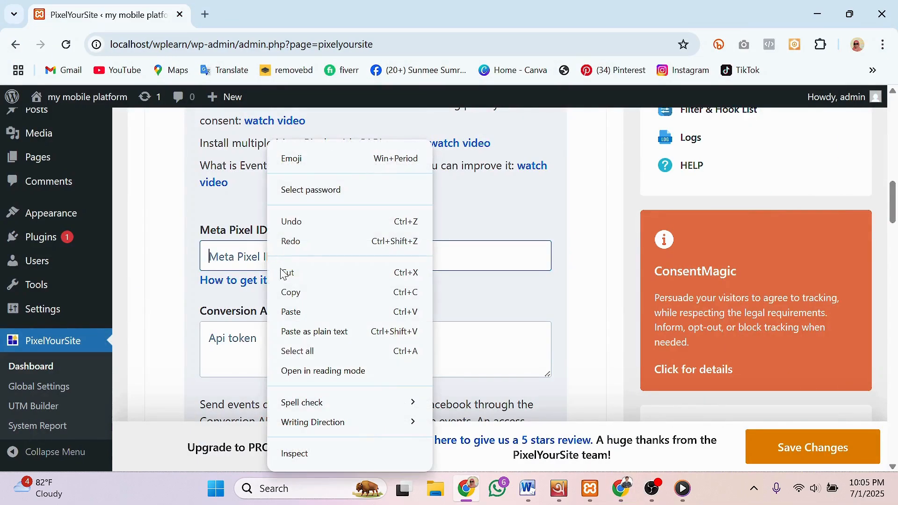
{"action": "left_click", "coordinate": [300, 312]}
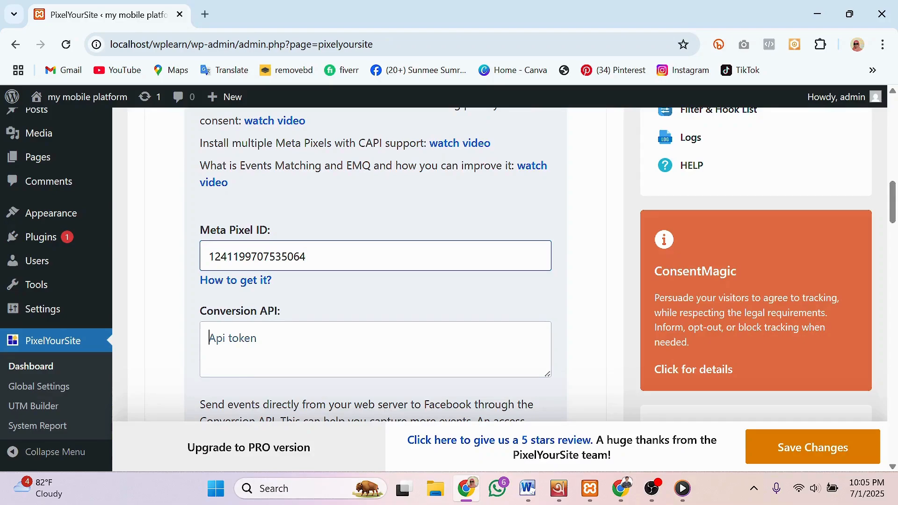
{"action": "left_click", "coordinate": [209, 337]}
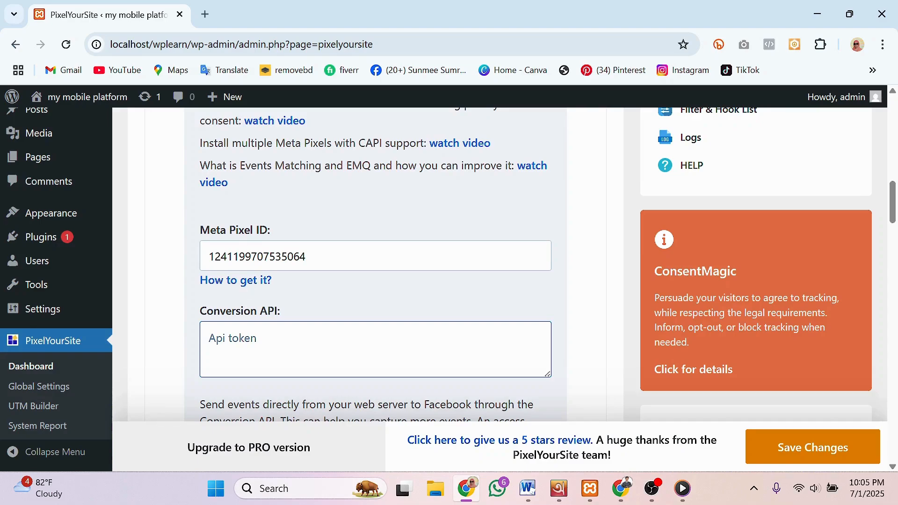
Step: In the test pixel1 Settings, open the Dataset Quality API setup to generate a Conversions API token
{"action": "left_click", "coordinate": [625, 494]}
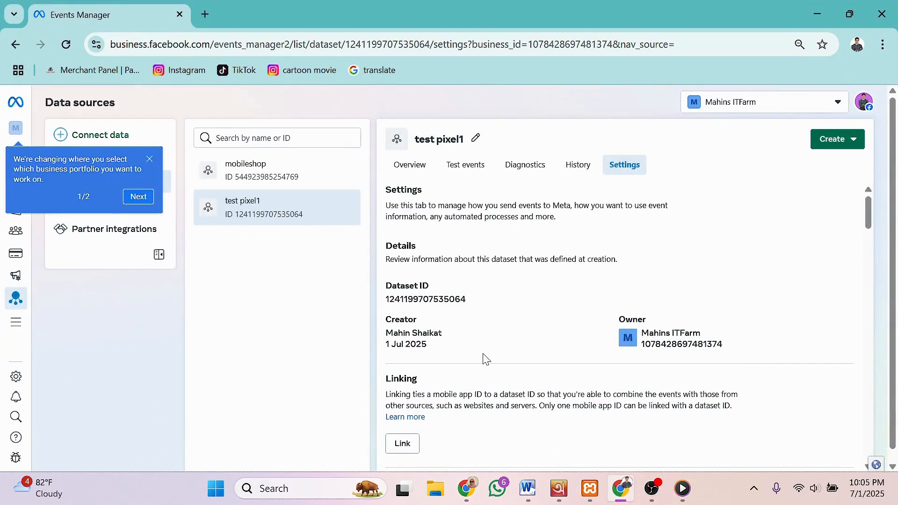
{"action": "scroll", "coordinate": [498, 336], "scroll_direction": "down", "scroll_amount": 1}
{"action": "scroll", "coordinate": [498, 335], "scroll_direction": "down", "scroll_amount": 18}
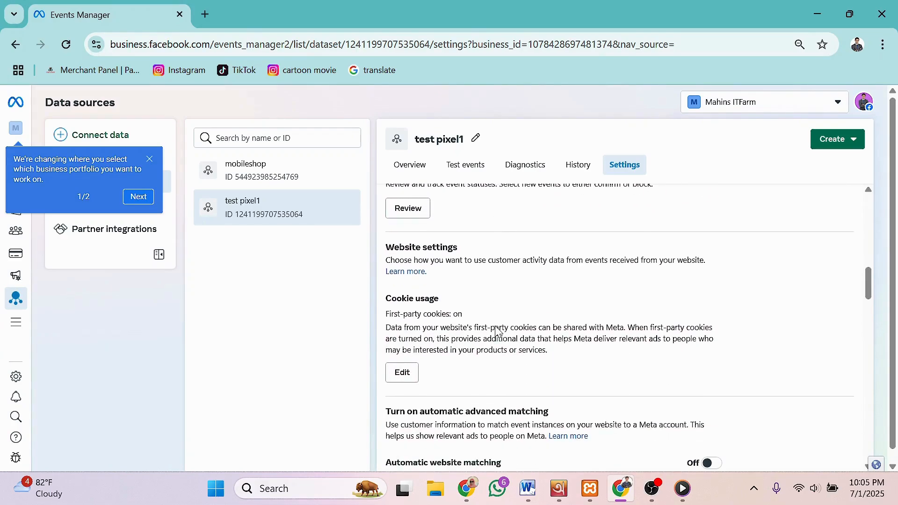
{"action": "scroll", "coordinate": [495, 332], "scroll_direction": "down", "scroll_amount": 5}
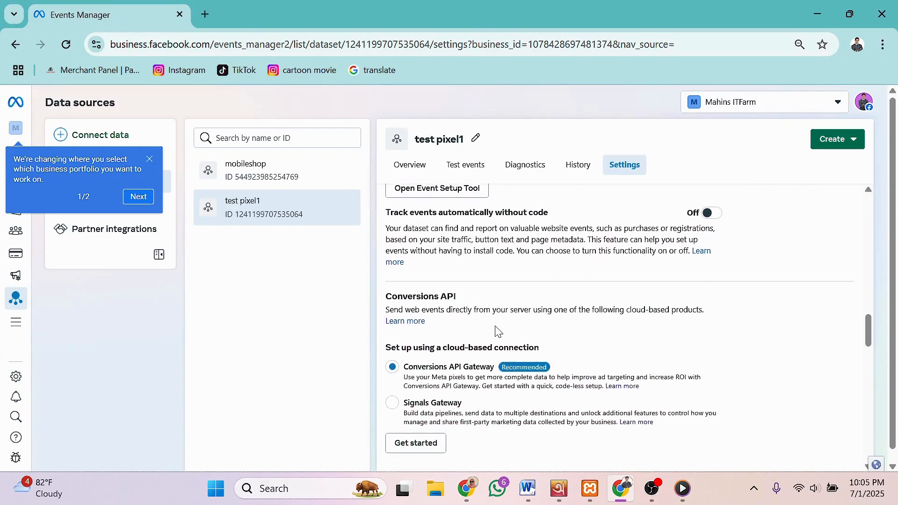
{"action": "scroll", "coordinate": [498, 331], "scroll_direction": "down", "scroll_amount": 7}
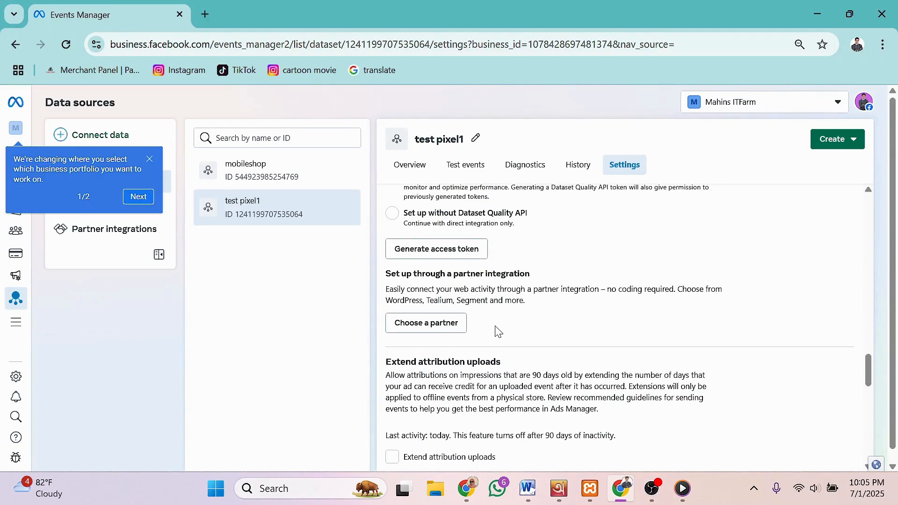
{"action": "left_click", "coordinate": [426, 251]}
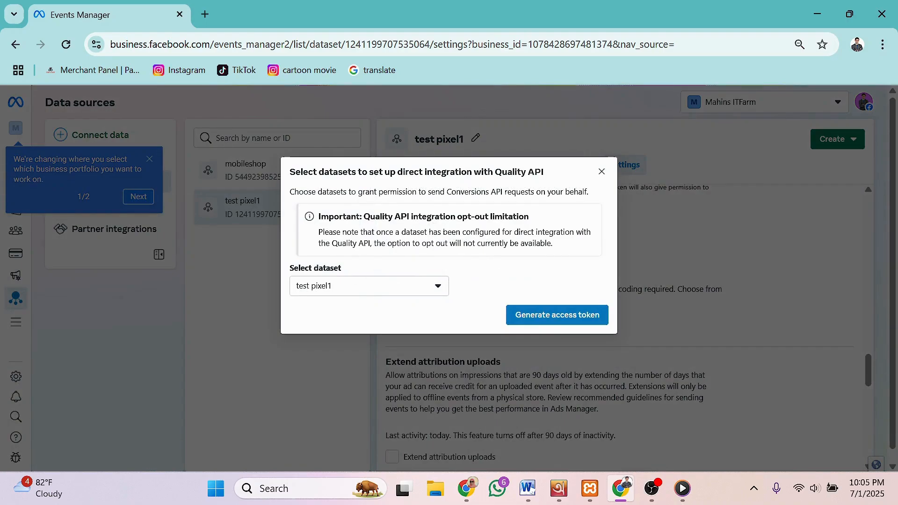
Step: Keep test pixel1 as the dataset, generate a Conversions API access token and copy it
{"action": "left_click", "coordinate": [440, 292]}
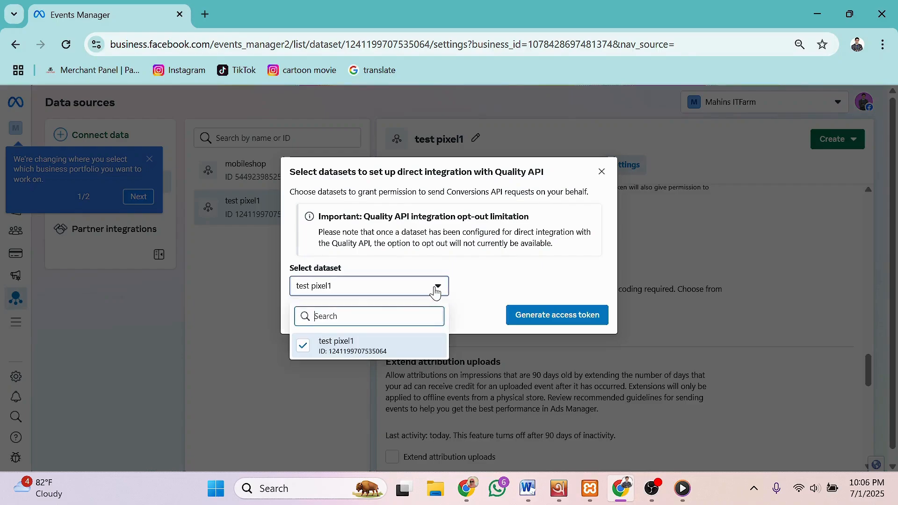
{"action": "left_click", "coordinate": [406, 293]}
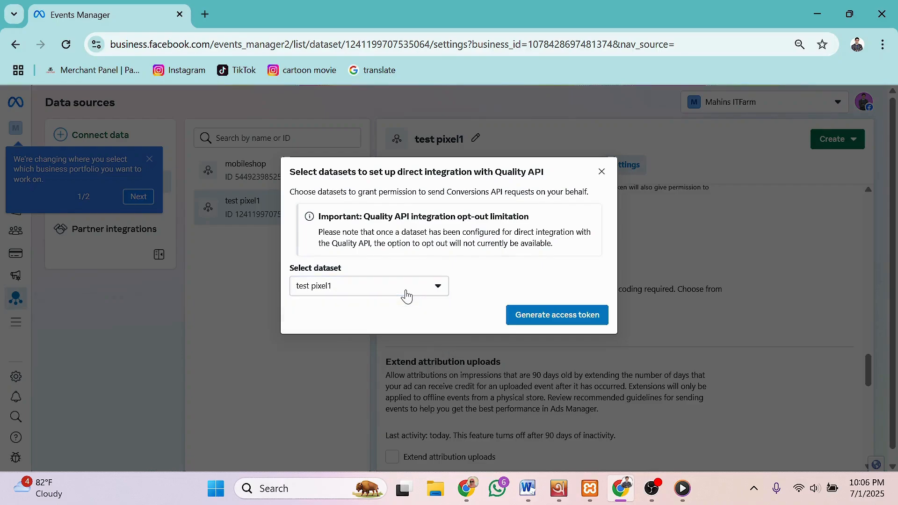
{"action": "left_click", "coordinate": [549, 321]}
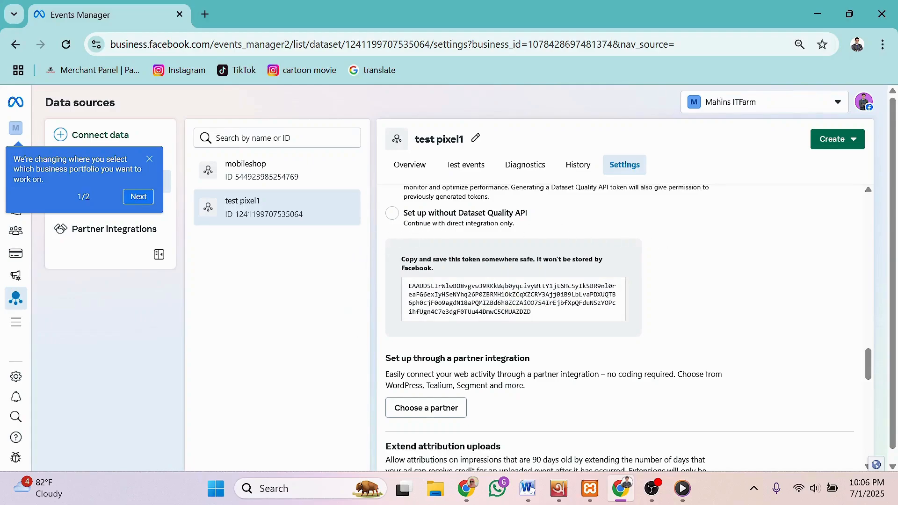
{"action": "left_click", "coordinate": [512, 294]}
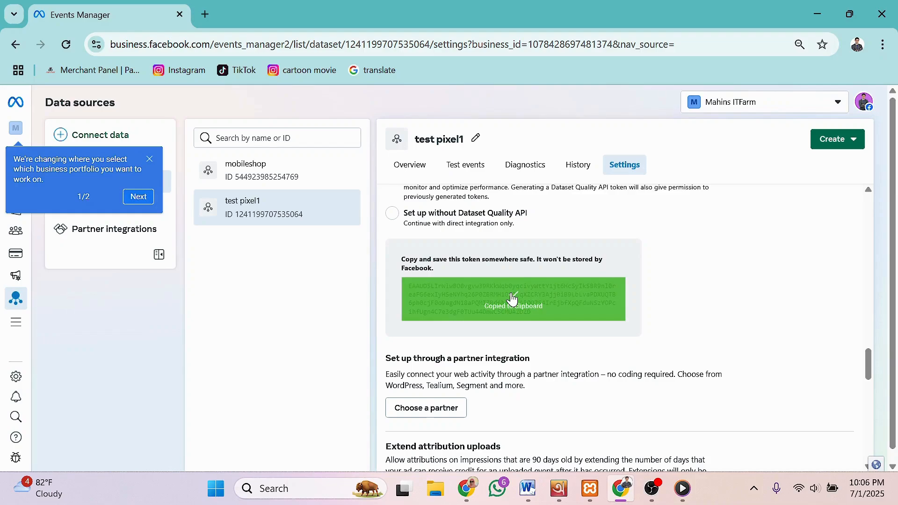
{"action": "left_click", "coordinate": [624, 492]}
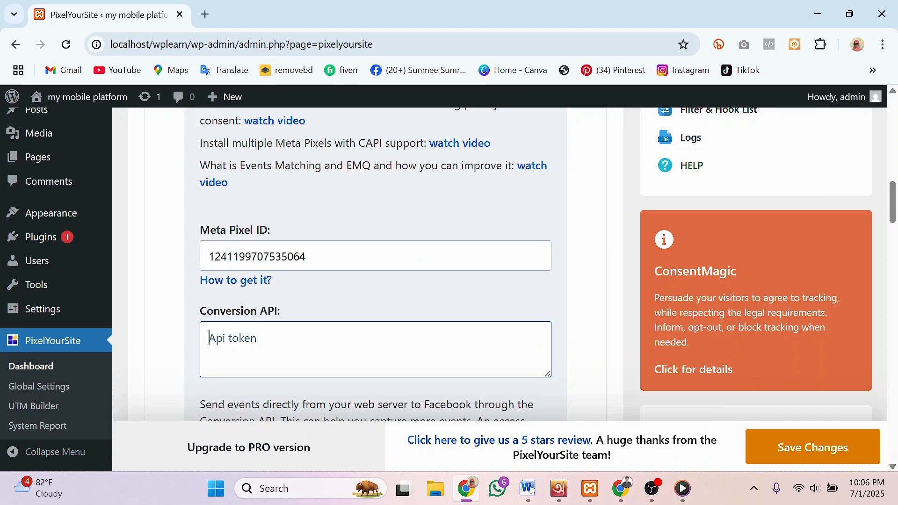
Step: Paste the copied access token into PixelYourSite's Conversion API field
{"action": "right_click", "coordinate": [257, 338]}
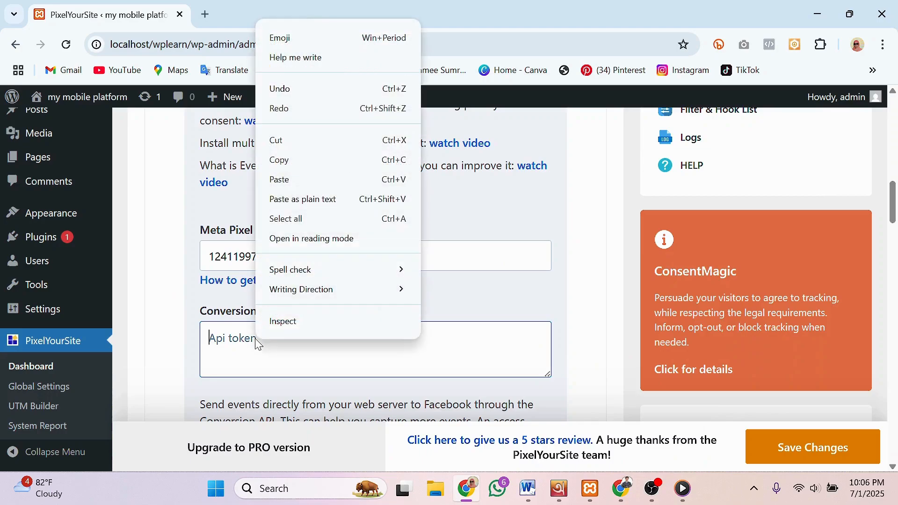
{"action": "left_click", "coordinate": [281, 180]}
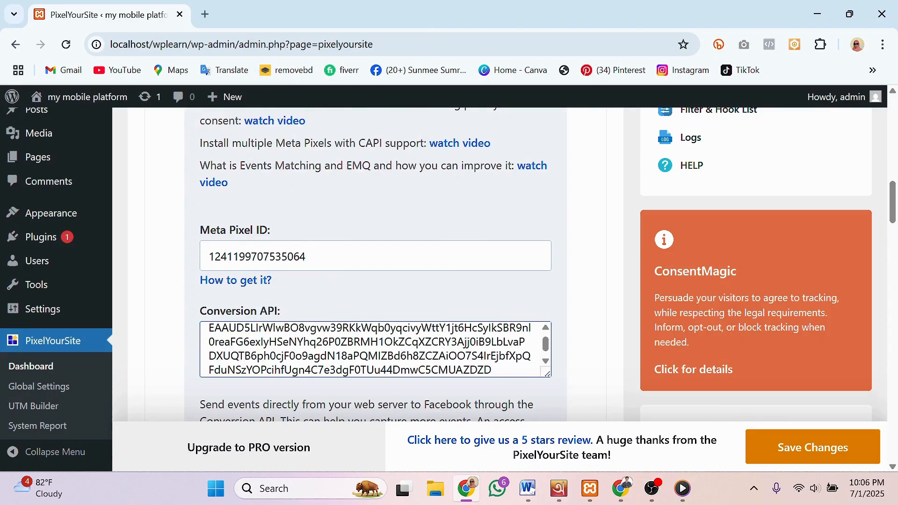
{"action": "scroll", "coordinate": [375, 349], "scroll_direction": "down", "scroll_amount": 1}
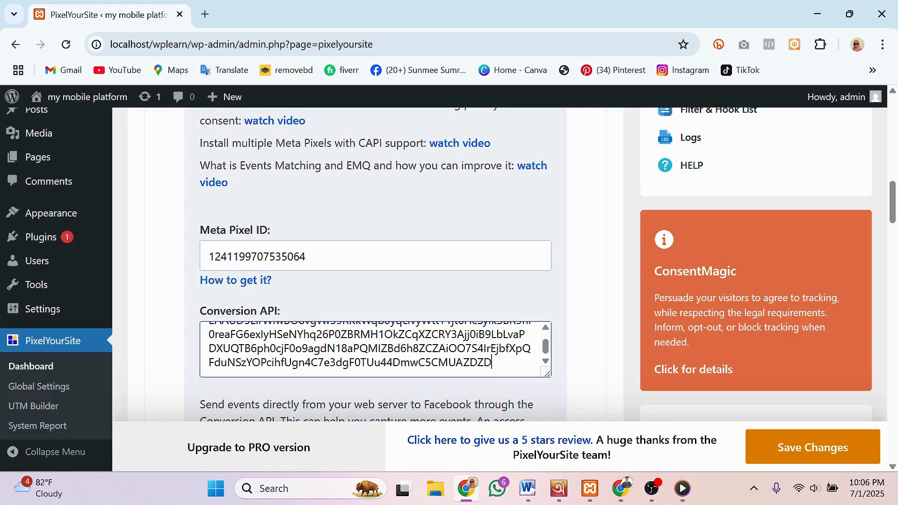
{"action": "scroll", "coordinate": [583, 387], "scroll_direction": "down", "scroll_amount": 10}
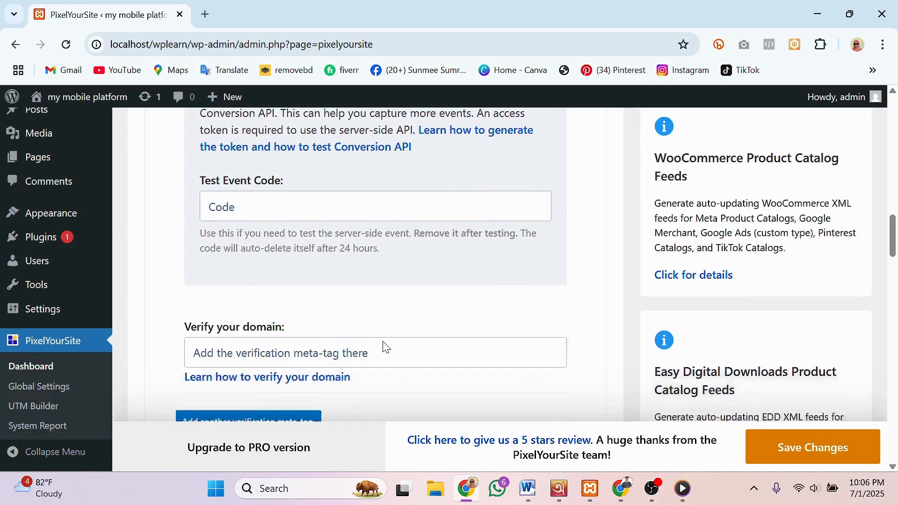
Step: Save the PixelYourSite settings with the new Pixel ID and Conversion API token
{"action": "scroll", "coordinate": [384, 346], "scroll_direction": "up", "scroll_amount": 2}
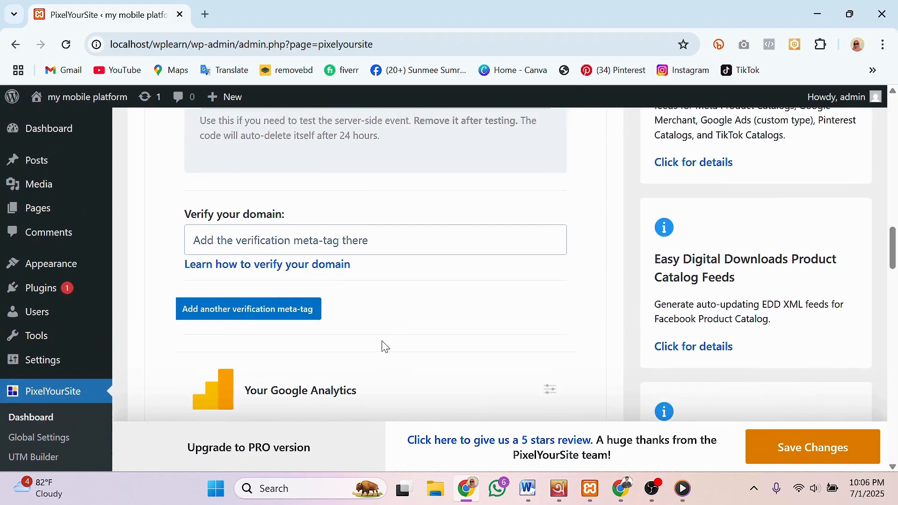
{"action": "scroll", "coordinate": [384, 347], "scroll_direction": "down", "scroll_amount": 15}
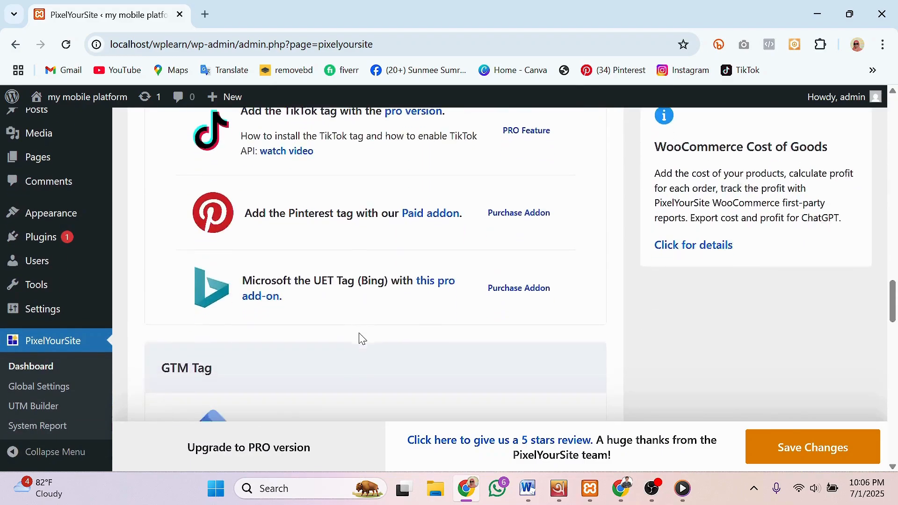
{"action": "scroll", "coordinate": [362, 338], "scroll_direction": "down", "scroll_amount": 20}
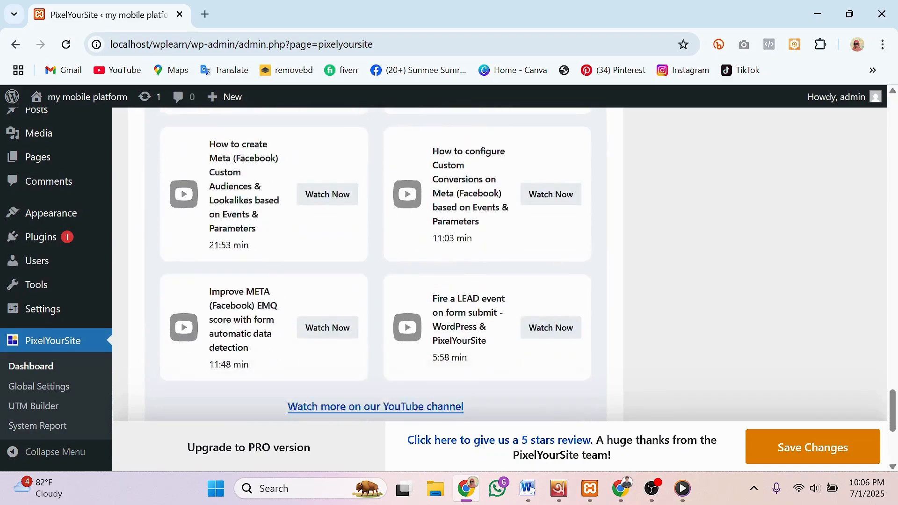
{"action": "scroll", "coordinate": [475, 338], "scroll_direction": "up", "scroll_amount": 10}
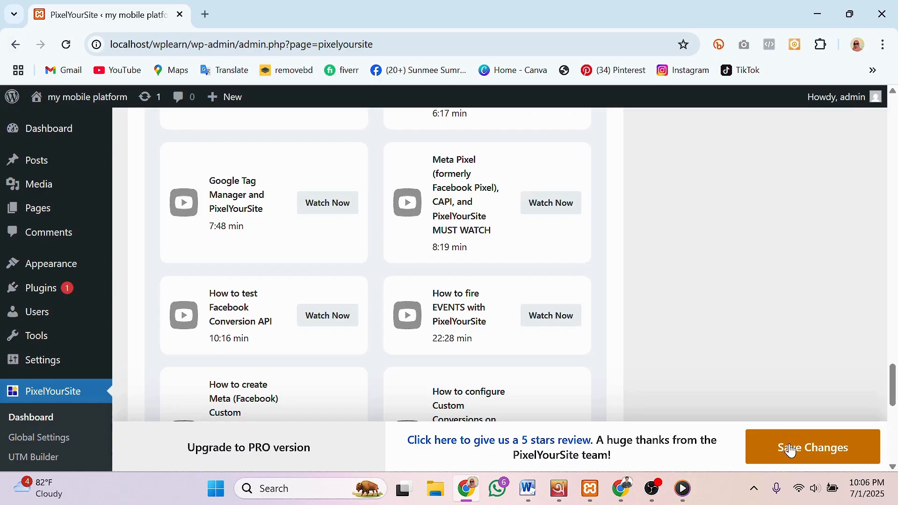
{"action": "left_click", "coordinate": [790, 448]}
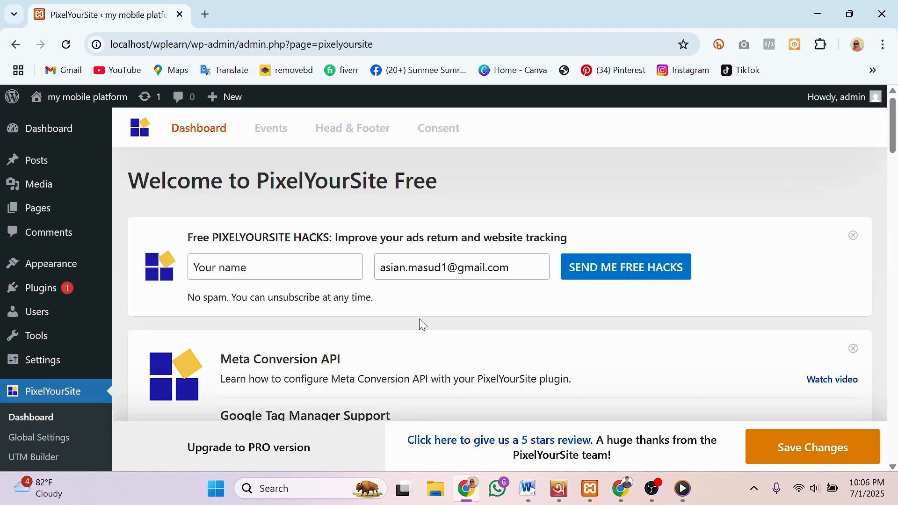
Step: Expand Your Meta Pixel after the reload and confirm the Pixel ID and Conversion API token were kept
{"action": "scroll", "coordinate": [320, 321], "scroll_direction": "down", "scroll_amount": 10}
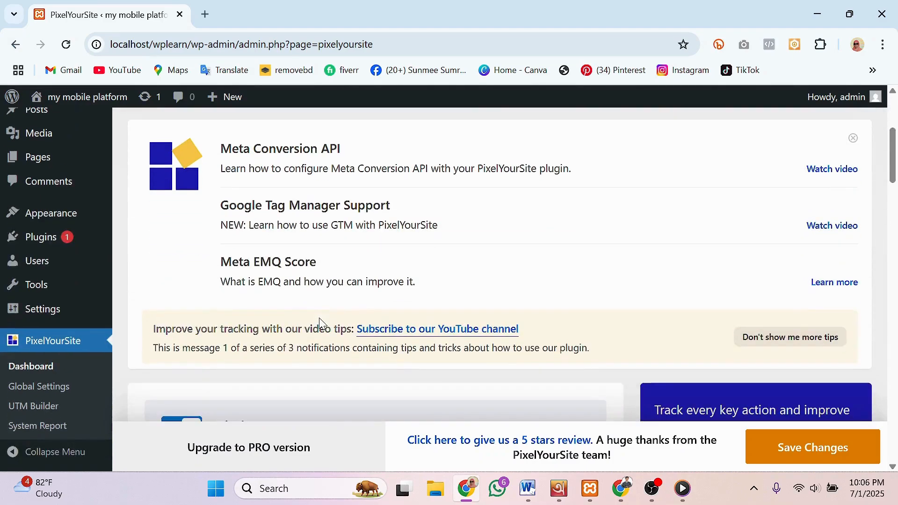
{"action": "scroll", "coordinate": [320, 323], "scroll_direction": "down", "scroll_amount": 14}
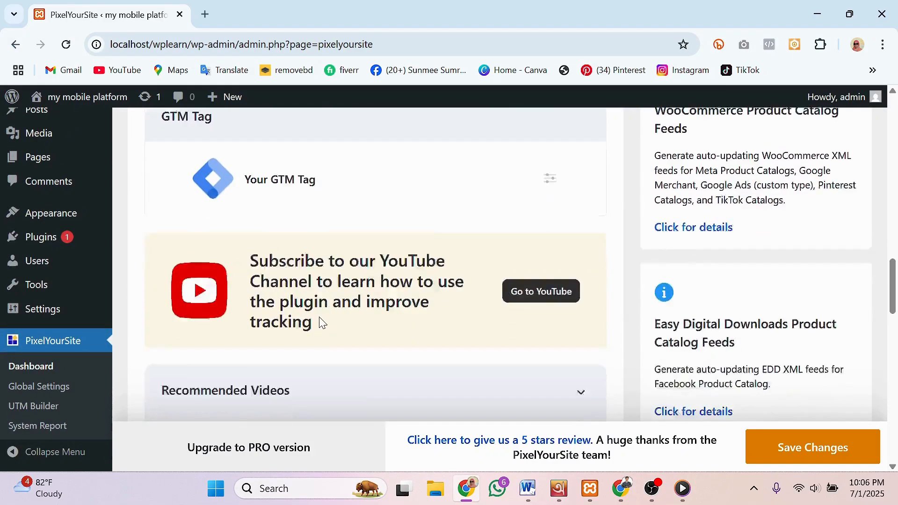
{"action": "scroll", "coordinate": [321, 317], "scroll_direction": "down", "scroll_amount": 5}
{"action": "scroll", "coordinate": [365, 309], "scroll_direction": "up", "scroll_amount": 12}
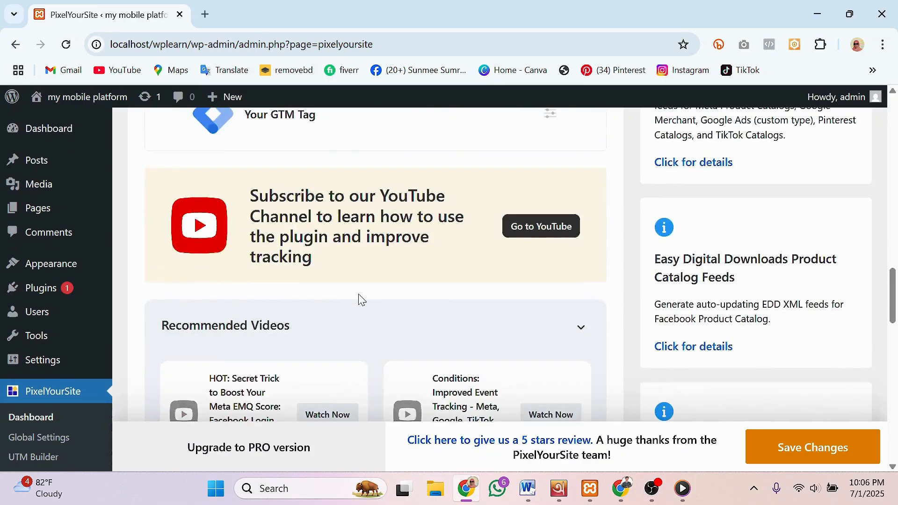
{"action": "scroll", "coordinate": [375, 283], "scroll_direction": "up", "scroll_amount": 11}
{"action": "scroll", "coordinate": [420, 341], "scroll_direction": "down", "scroll_amount": 3}
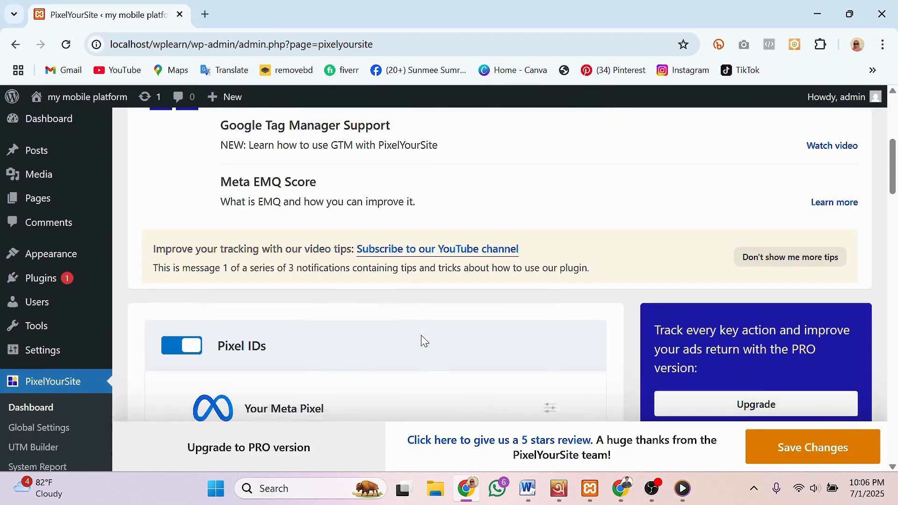
{"action": "left_click", "coordinate": [550, 278]}
{"action": "scroll", "coordinate": [356, 279], "scroll_direction": "down", "scroll_amount": 6}
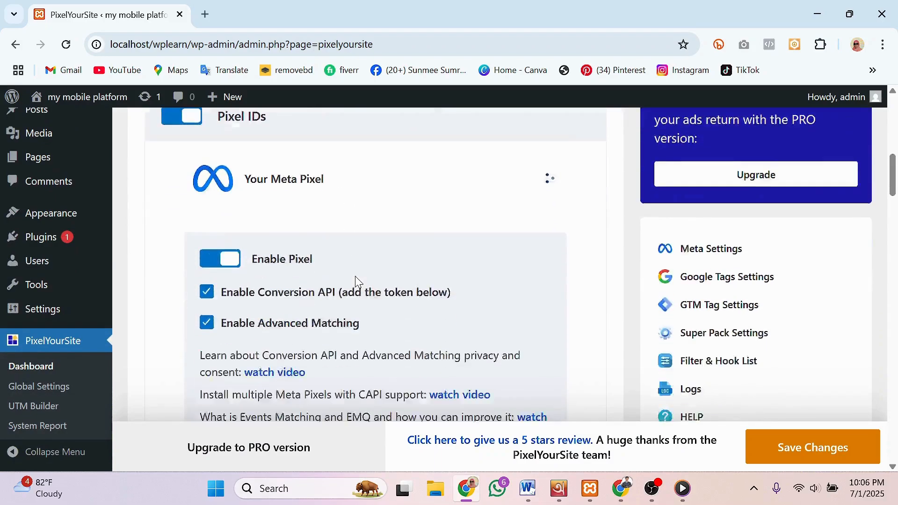
{"action": "scroll", "coordinate": [337, 280], "scroll_direction": "down", "scroll_amount": 1}
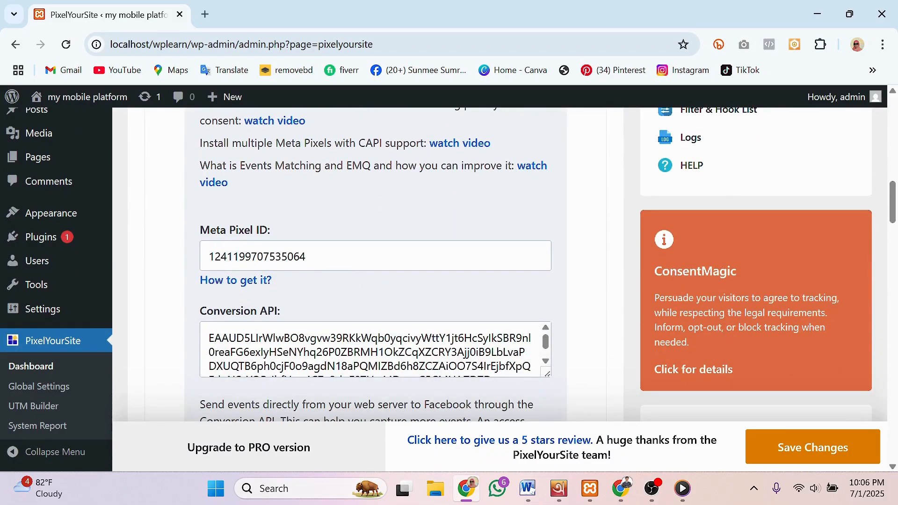
{"action": "scroll", "coordinate": [327, 260], "scroll_direction": "up", "scroll_amount": 4}
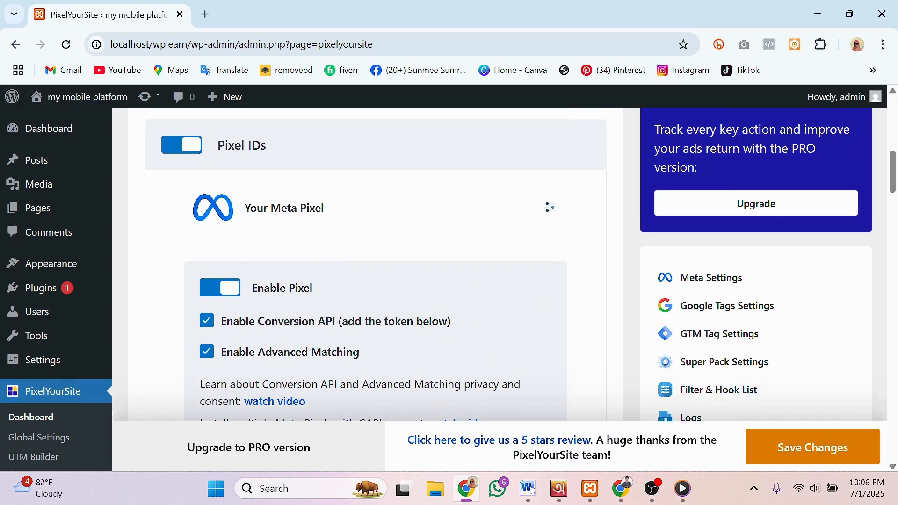
{"action": "scroll", "coordinate": [312, 366], "scroll_direction": "down", "scroll_amount": 3}
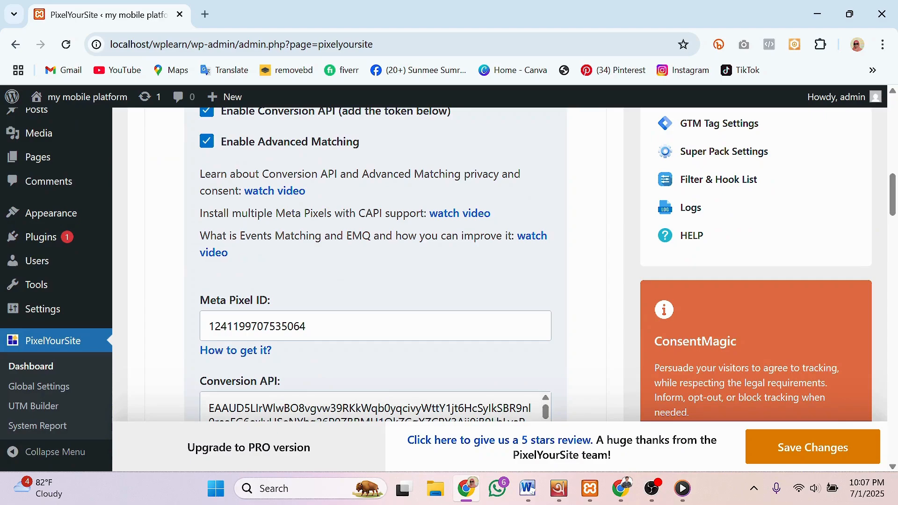
{"action": "scroll", "coordinate": [285, 397], "scroll_direction": "down", "scroll_amount": 5}
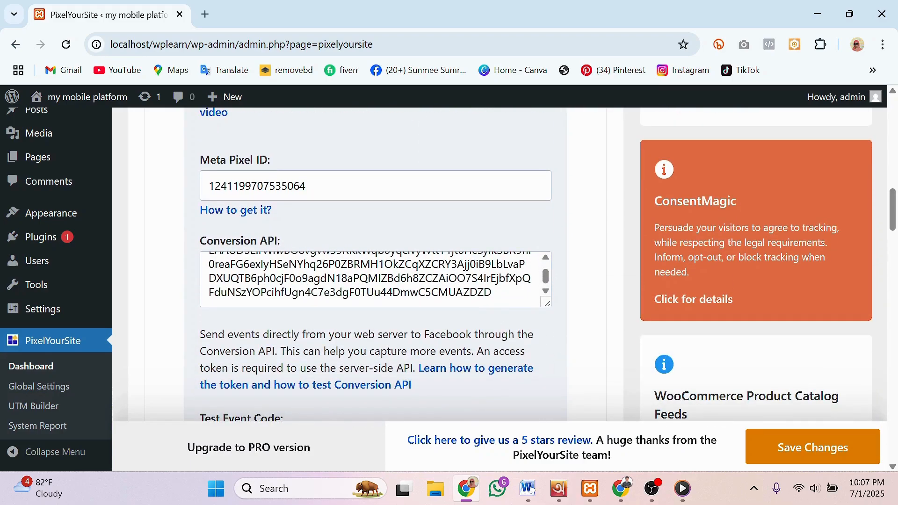
{"action": "left_click", "coordinate": [251, 278]}
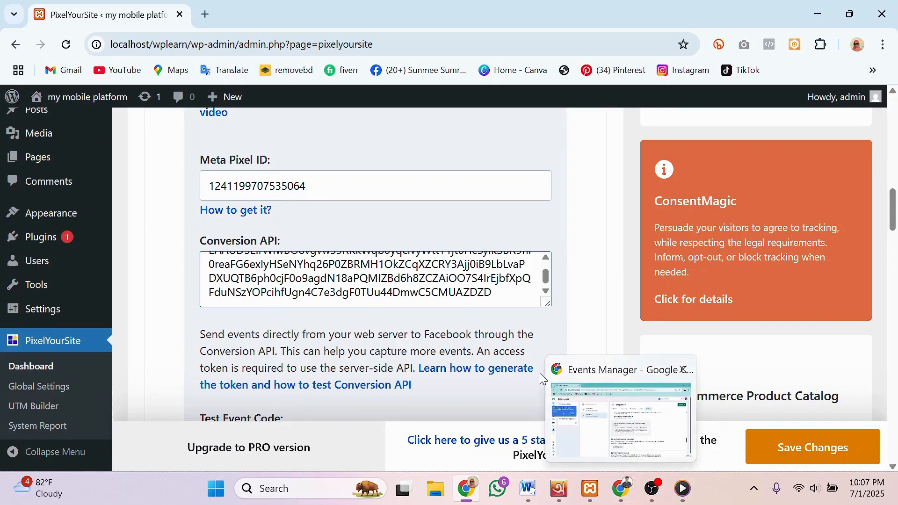
Step: Return to Events Manager and review the test pixel1 dataset ID, creator, owner and linking details
{"action": "left_click", "coordinate": [627, 499]}
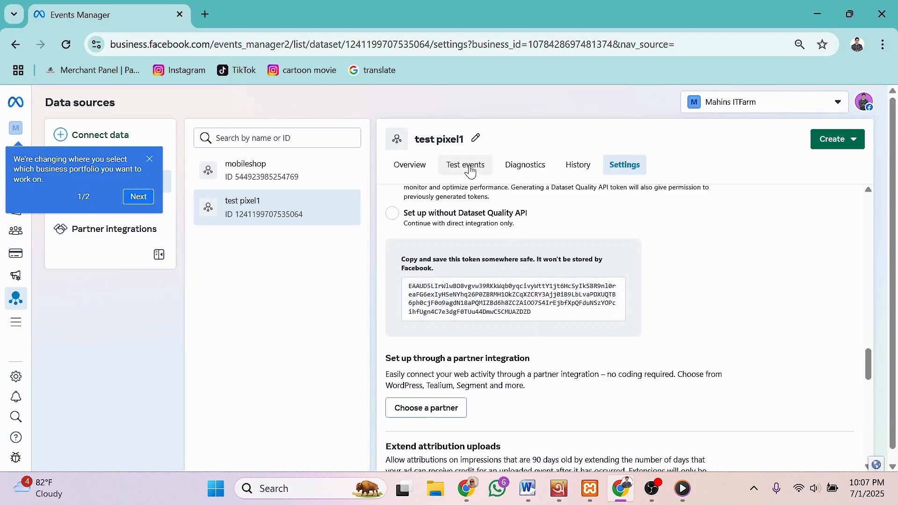
{"action": "scroll", "coordinate": [545, 353], "scroll_direction": "down", "scroll_amount": 5}
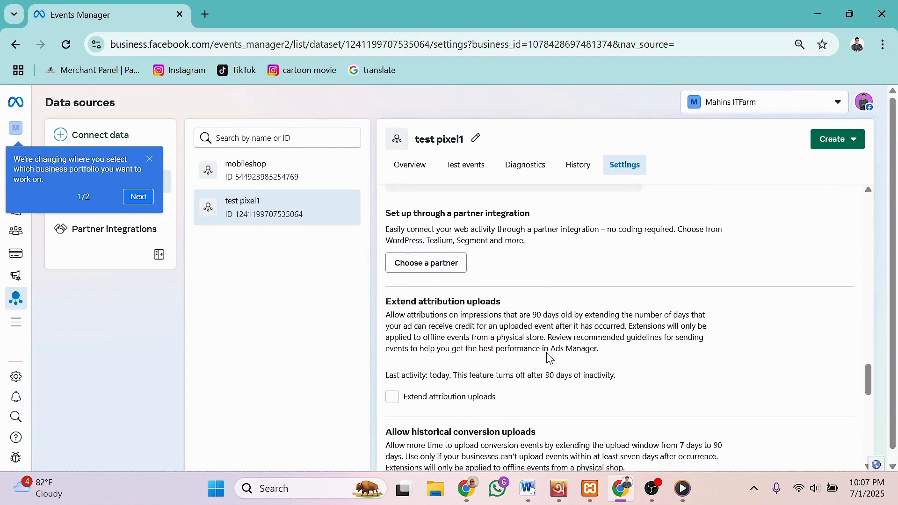
{"action": "scroll", "coordinate": [520, 353], "scroll_direction": "down", "scroll_amount": 8}
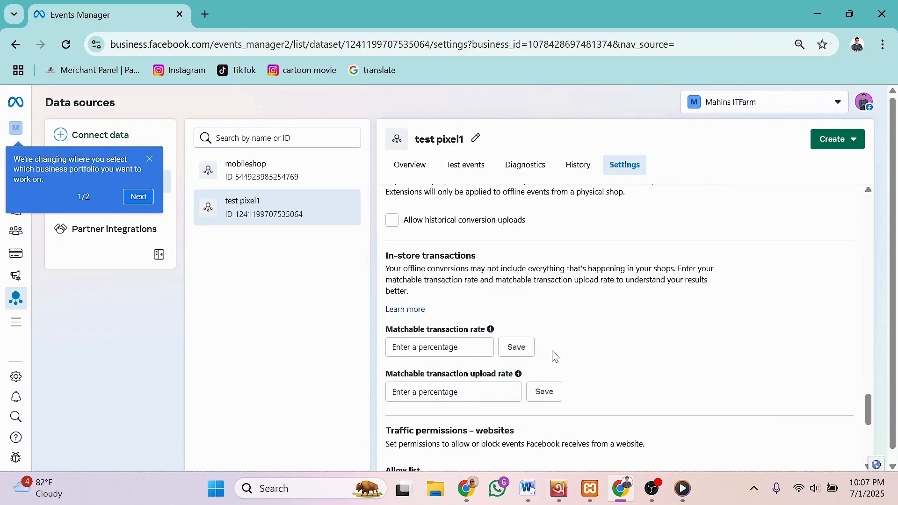
{"action": "scroll", "coordinate": [554, 355], "scroll_direction": "down", "scroll_amount": 3}
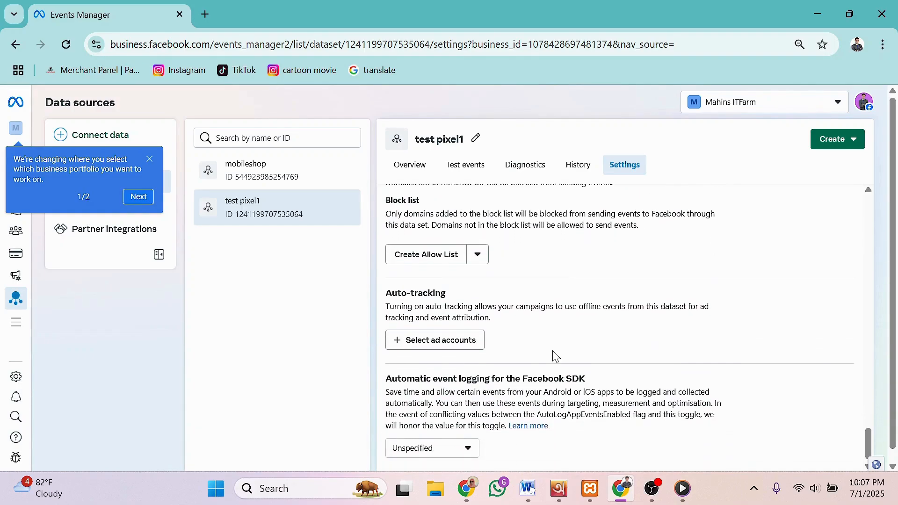
{"action": "scroll", "coordinate": [555, 351], "scroll_direction": "up", "scroll_amount": 6}
{"action": "scroll", "coordinate": [555, 351], "scroll_direction": "up", "scroll_amount": 15}
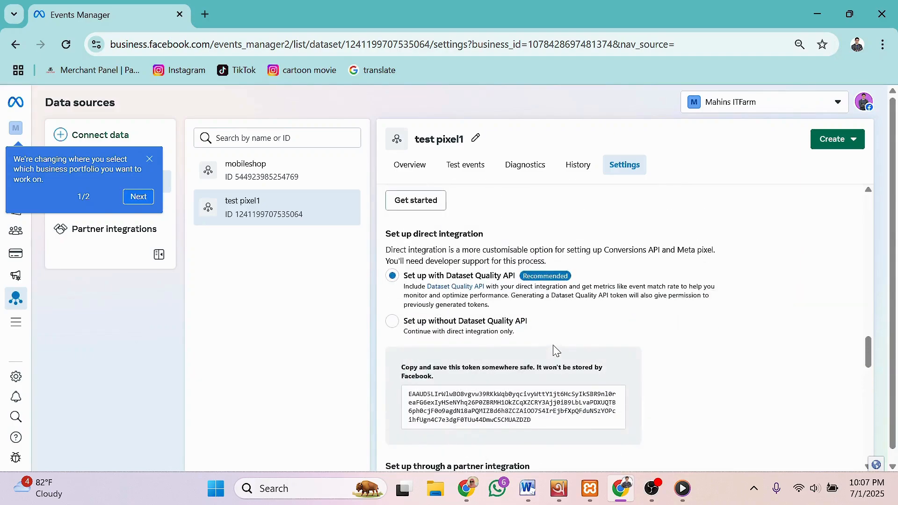
{"action": "scroll", "coordinate": [553, 343], "scroll_direction": "up", "scroll_amount": 10}
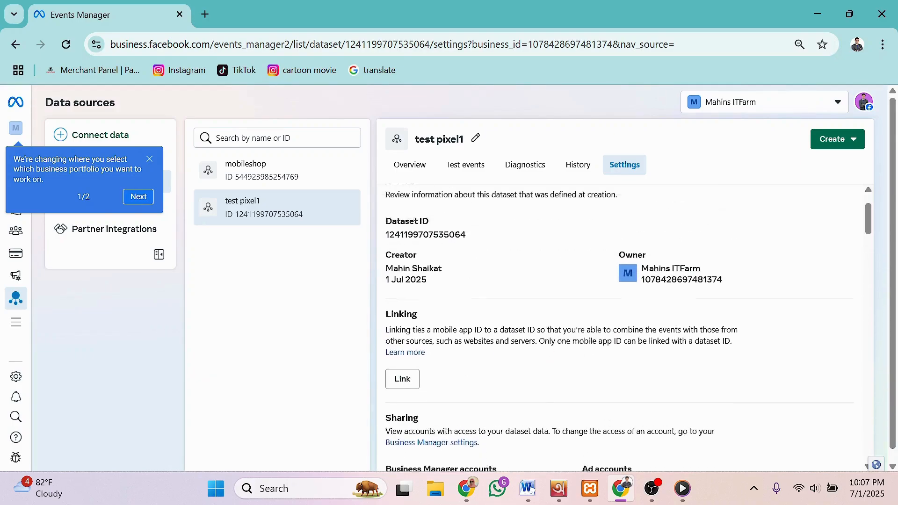
Step: Search for 'meta pixel helper' and add the Meta Pixel Helper extension to Chrome
{"action": "left_click", "coordinate": [204, 15]}
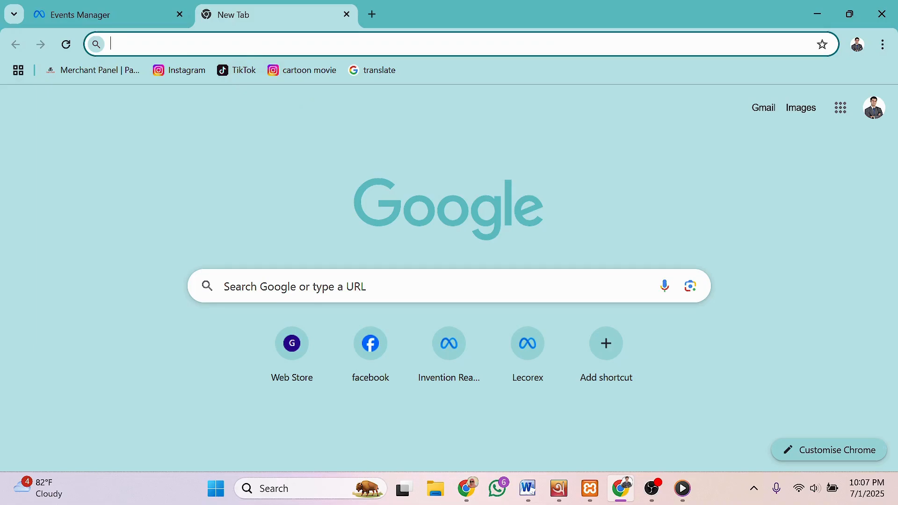
{"action": "left_click", "coordinate": [295, 286]}
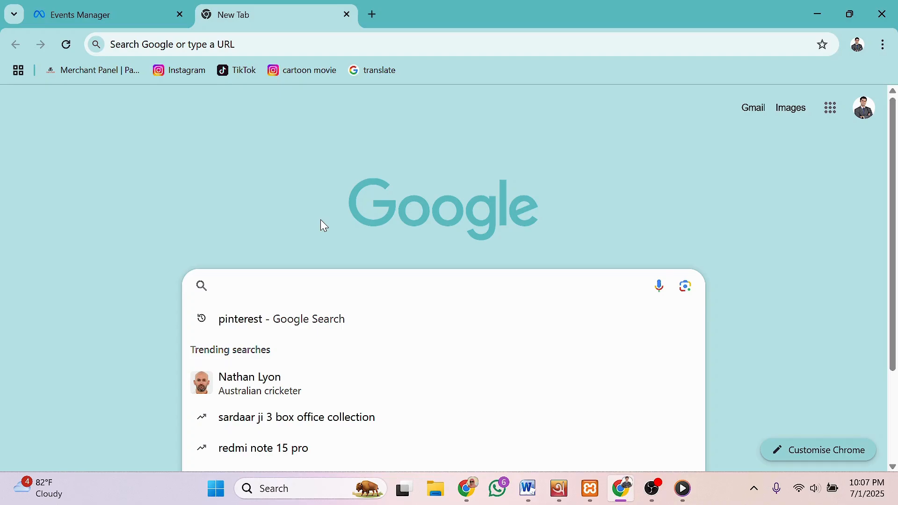
{"action": "type", "text": "me"}
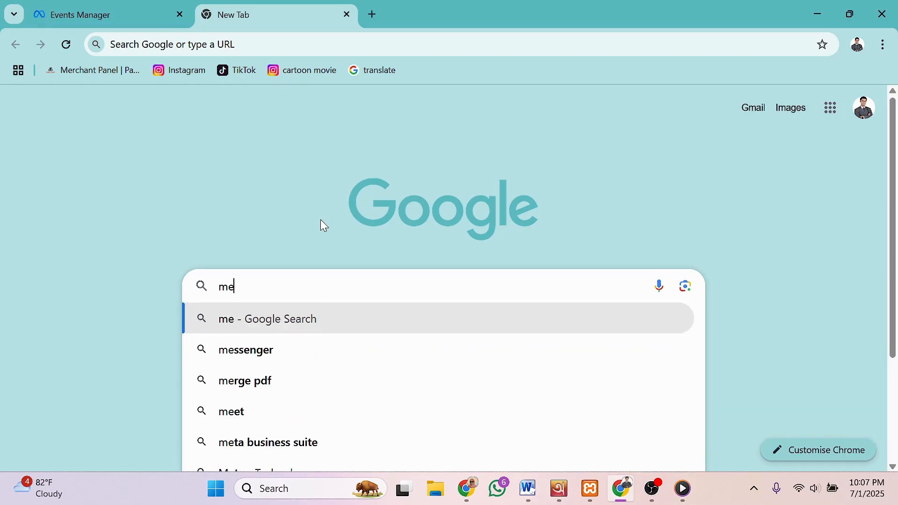
{"action": "type", "text": "tapi"}
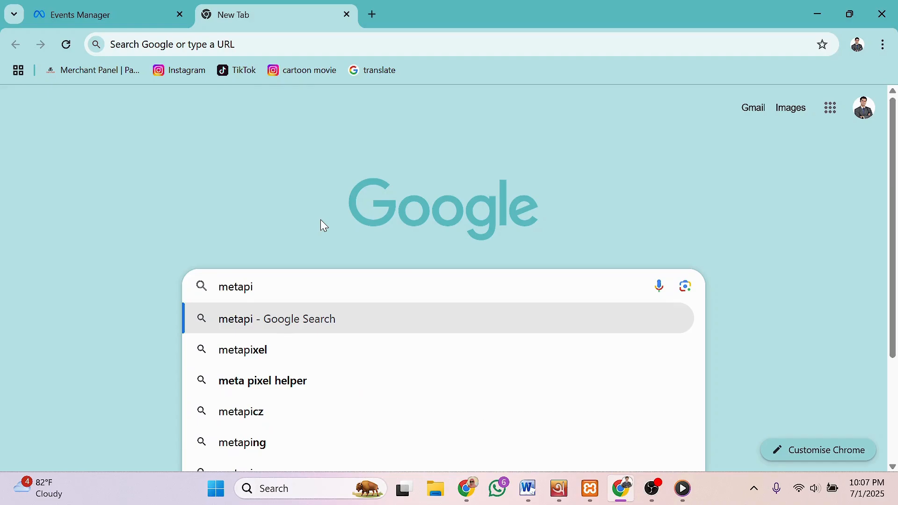
{"action": "type", "text": "xe"}
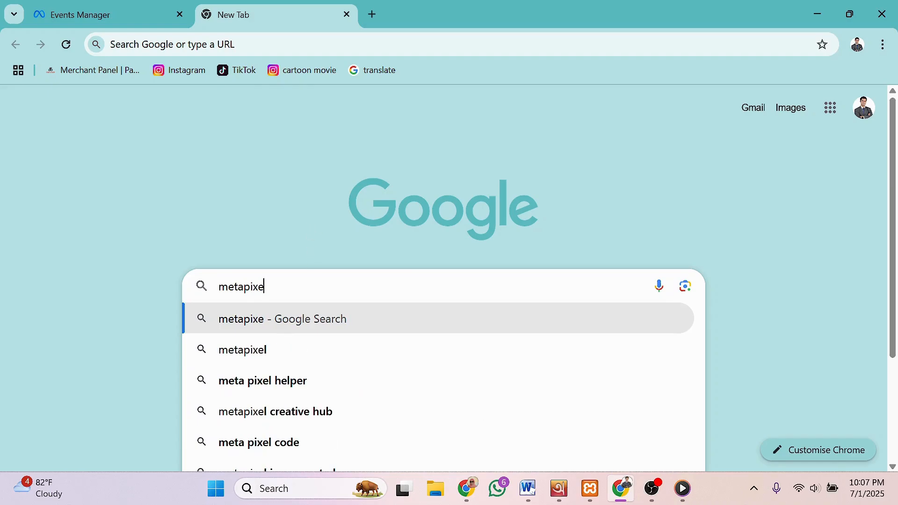
{"action": "left_click", "coordinate": [267, 381]}
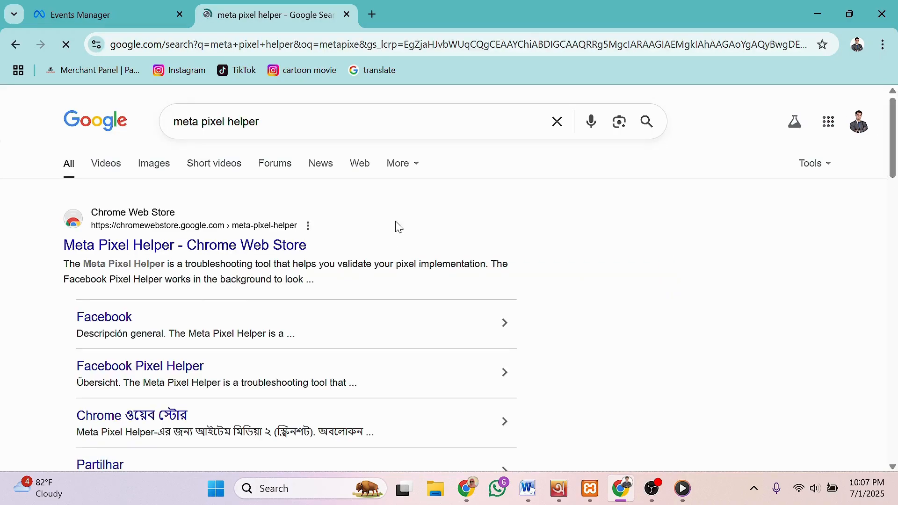
{"action": "left_click", "coordinate": [207, 250]}
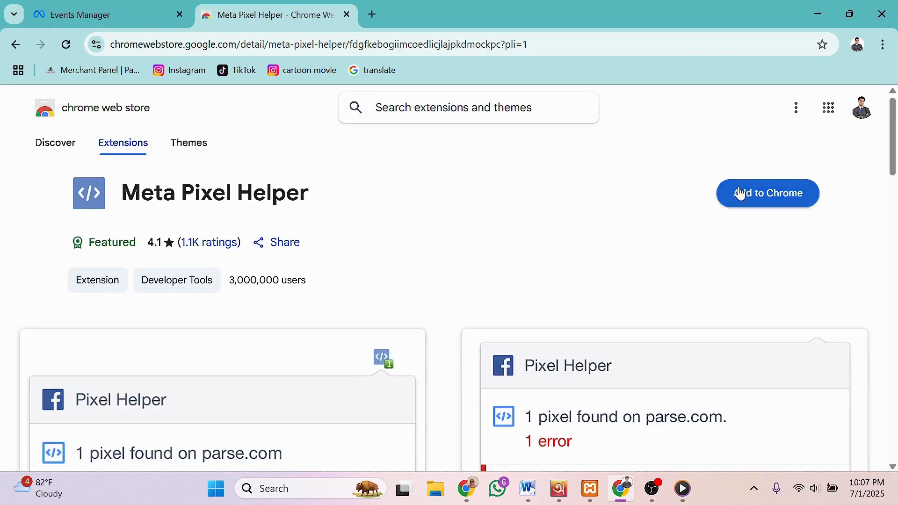
{"action": "left_click", "coordinate": [756, 193]}
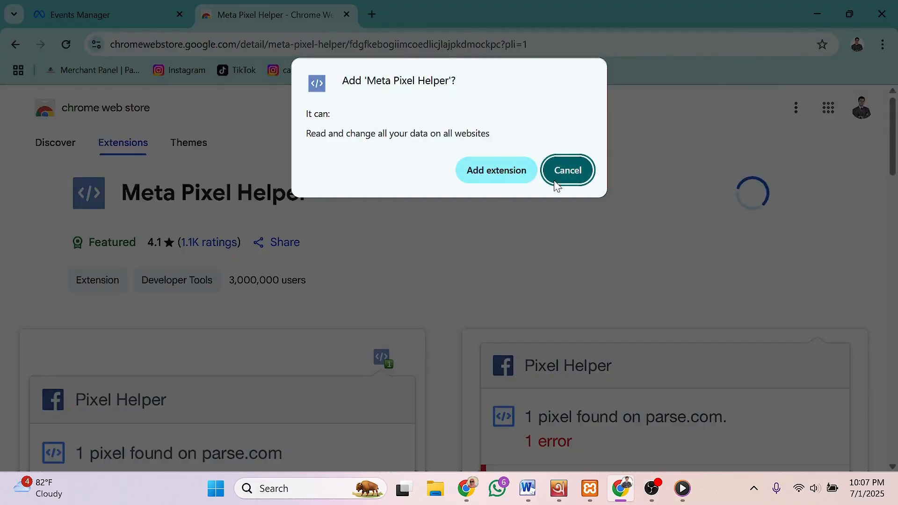
{"action": "left_click", "coordinate": [484, 171]}
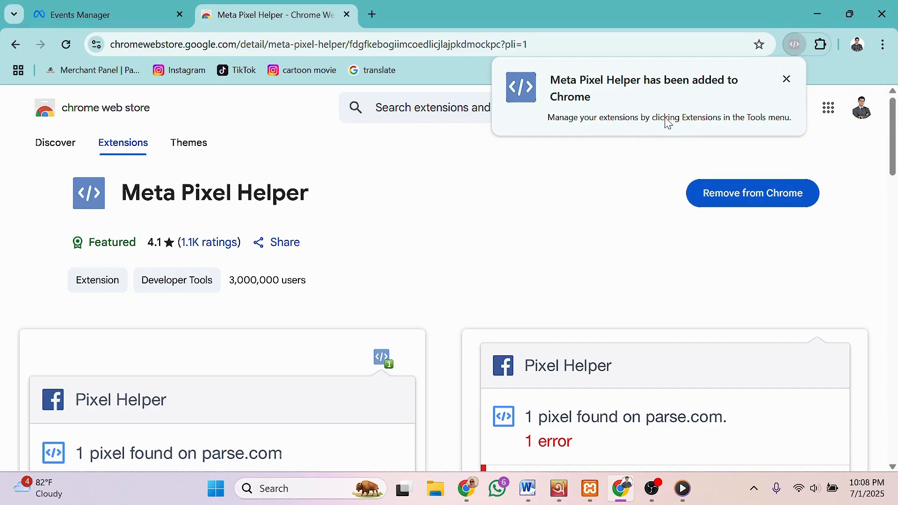
{"action": "left_click", "coordinate": [787, 81]}
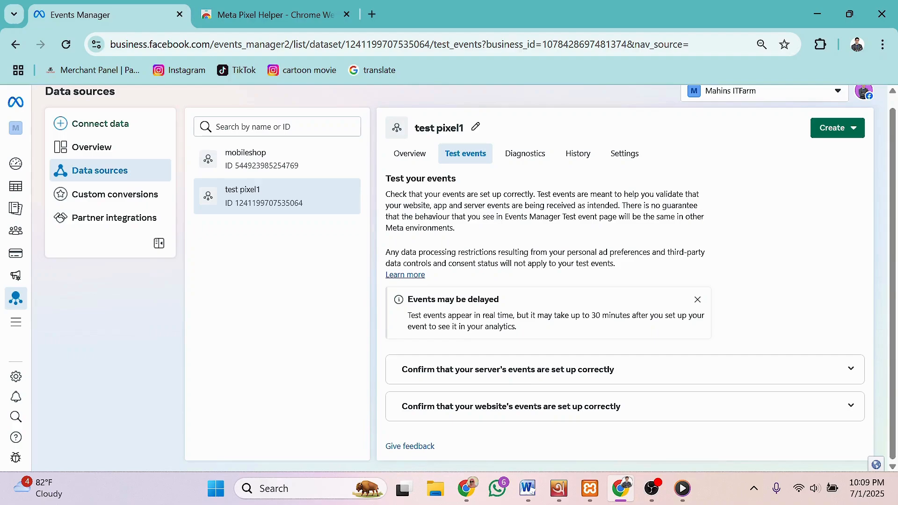
{"action": "left_click", "coordinate": [450, 374]}
{"action": "scroll", "coordinate": [449, 369], "scroll_direction": "down", "scroll_amount": 3}
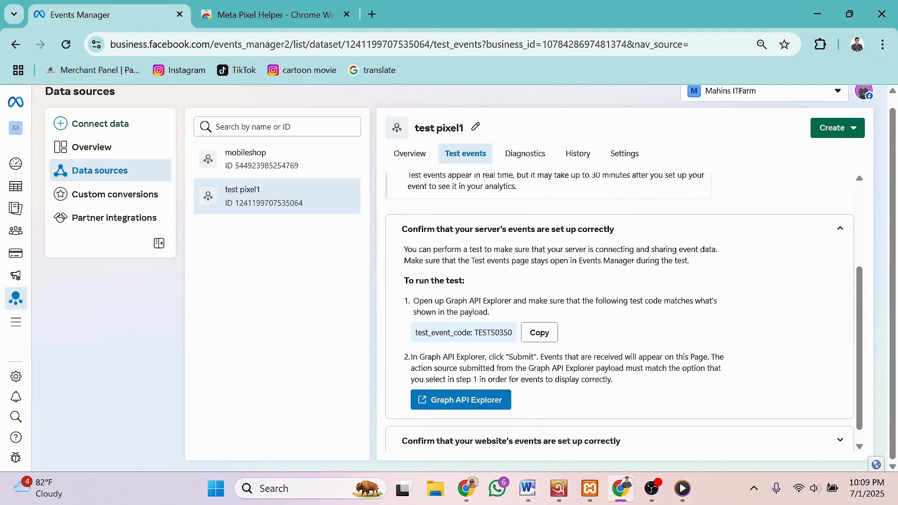
{"action": "left_click", "coordinate": [539, 333]}
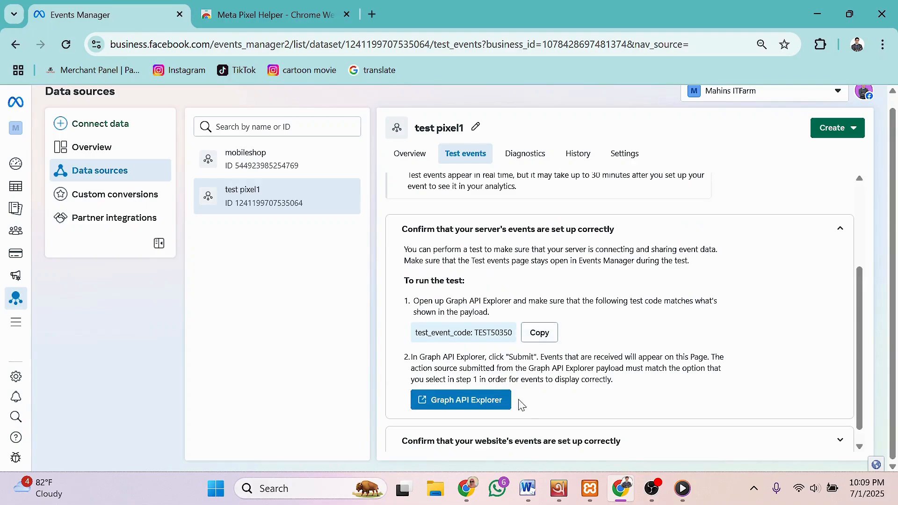
{"action": "left_click", "coordinate": [619, 488]}
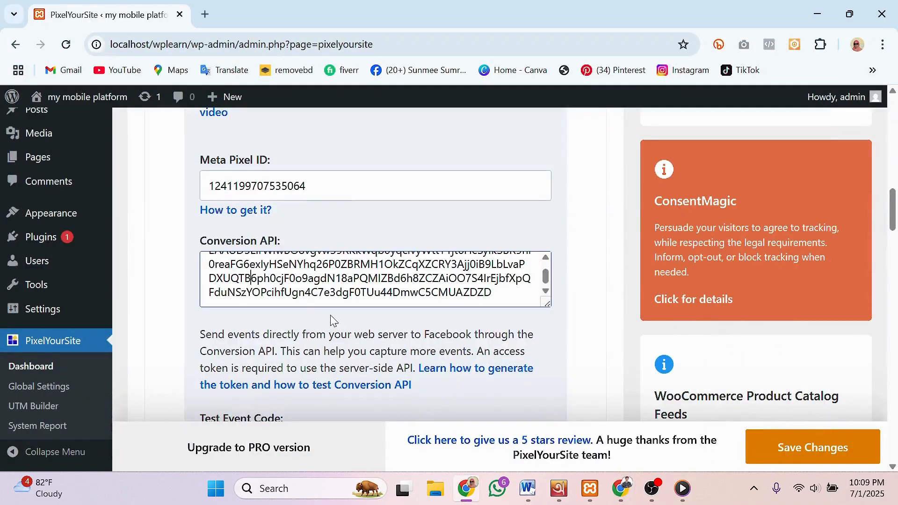
Step: Paste TEST50350 into PixelYourSite's Test Event Code field and save the settings
{"action": "scroll", "coordinate": [331, 320], "scroll_direction": "down", "scroll_amount": 1}
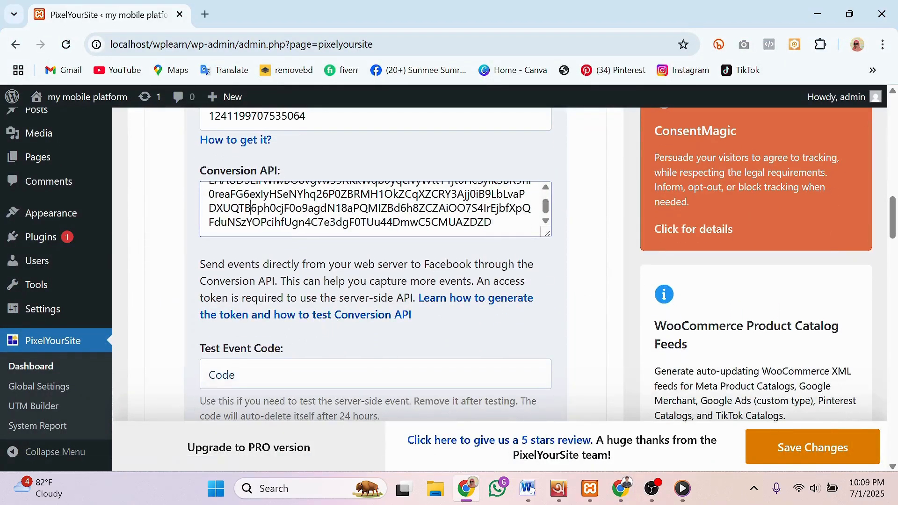
{"action": "left_click", "coordinate": [240, 374]}
{"action": "right_click", "coordinate": [241, 373]}
{"action": "left_click", "coordinate": [285, 216]}
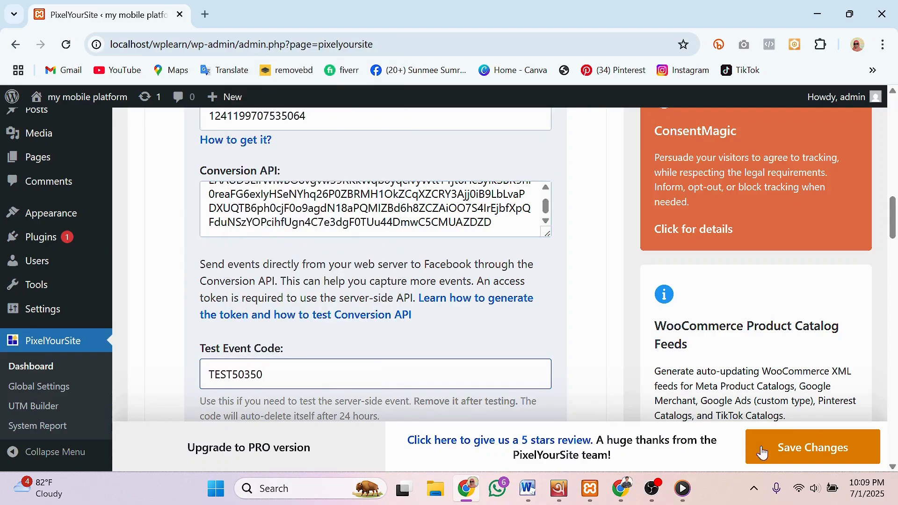
{"action": "left_click", "coordinate": [787, 448]}
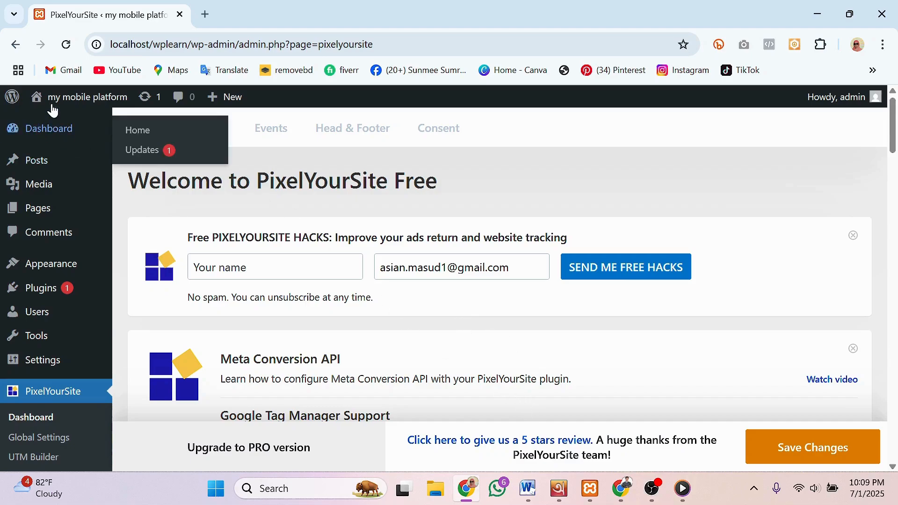
Step: Visit the WordPress site's front-end Blog page from the admin bar
{"action": "mouse_move", "coordinate": [56, 100]}
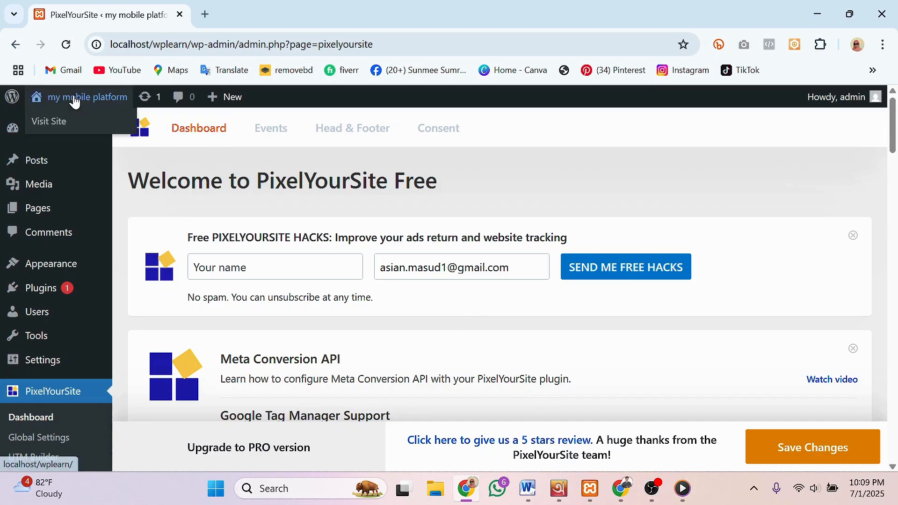
{"action": "left_click", "coordinate": [52, 123]}
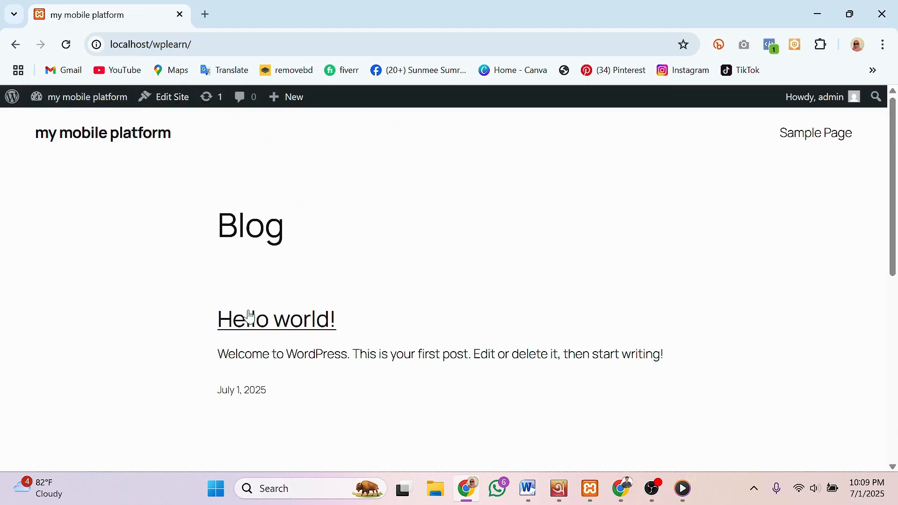
{"action": "scroll", "coordinate": [462, 314], "scroll_direction": "down", "scroll_amount": 5}
{"action": "scroll", "coordinate": [462, 315], "scroll_direction": "up", "scroll_amount": 5}
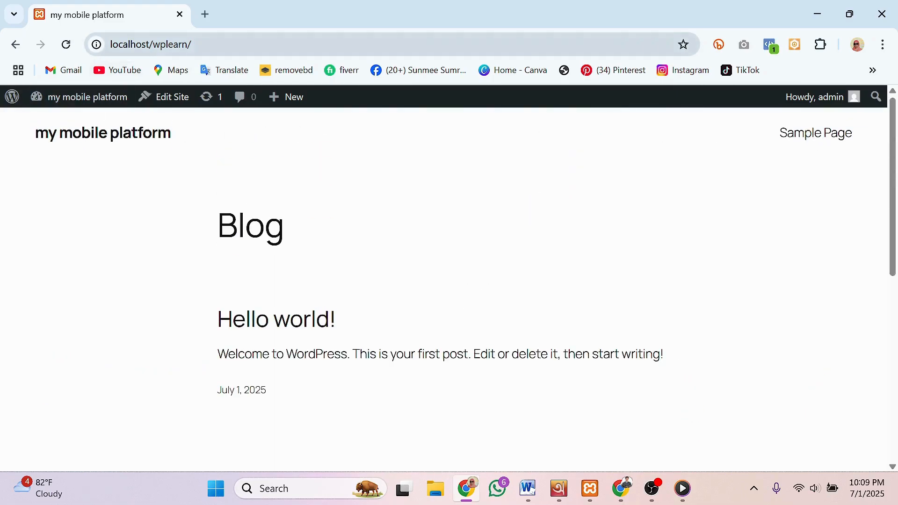
Step: Copy the localhost/wplearn/ address from the address bar and minimize Chrome
{"action": "left_click", "coordinate": [155, 46]}
{"action": "right_click", "coordinate": [157, 48]}
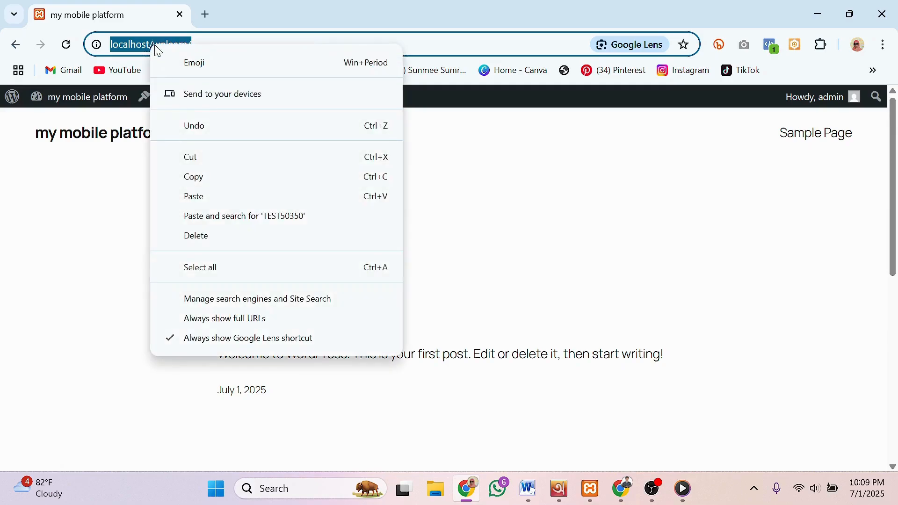
{"action": "left_click", "coordinate": [196, 178]}
{"action": "left_click", "coordinate": [817, 14]}
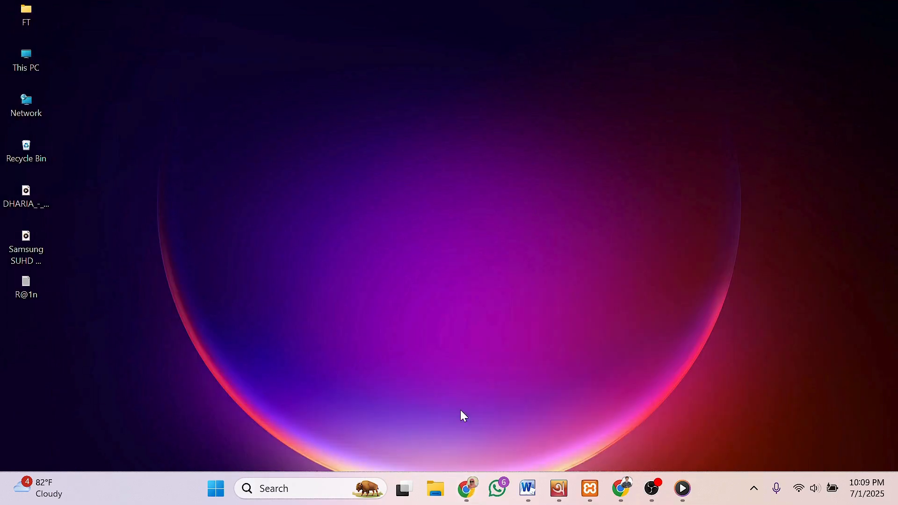
Step: In Events Manager, paste the localhost/wplearn/ URL into website events testing and start the test
{"action": "left_click", "coordinate": [632, 498]}
{"action": "scroll", "coordinate": [537, 332], "scroll_direction": "down", "scroll_amount": 1}
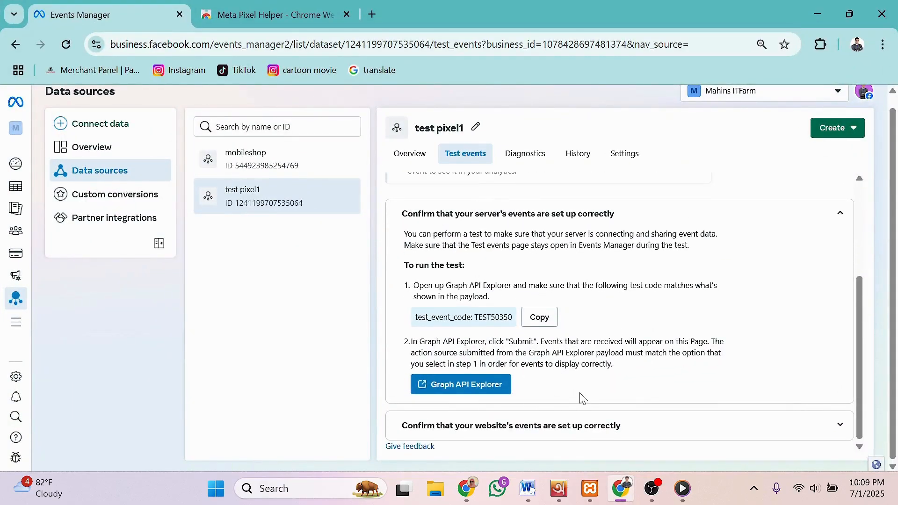
{"action": "left_click", "coordinate": [587, 426]}
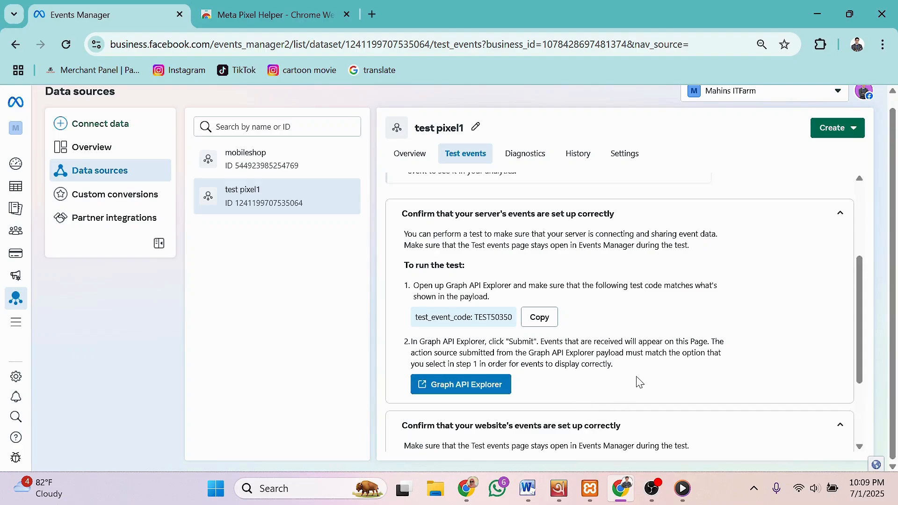
{"action": "scroll", "coordinate": [608, 398], "scroll_direction": "down", "scroll_amount": 3}
{"action": "scroll", "coordinate": [523, 395], "scroll_direction": "down", "scroll_amount": 1}
{"action": "left_click", "coordinate": [486, 384]}
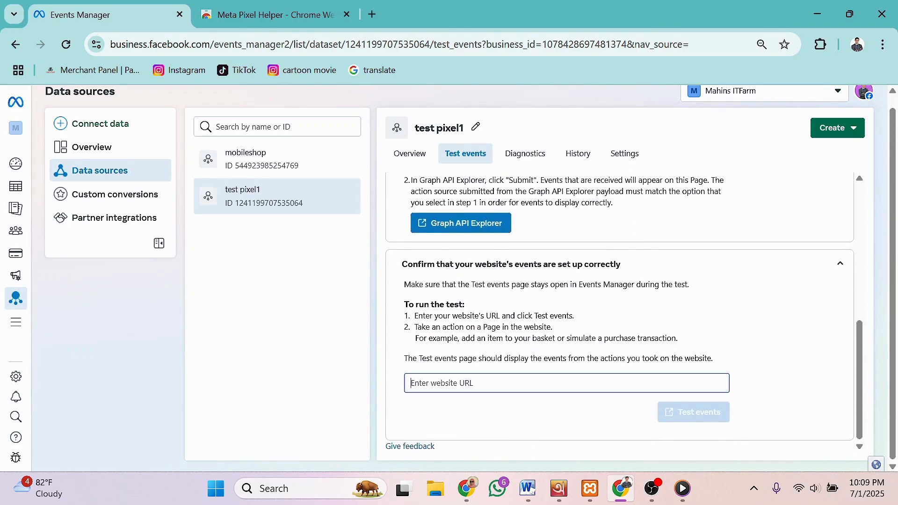
{"action": "right_click", "coordinate": [485, 382]}
{"action": "left_click", "coordinate": [524, 242]}
{"action": "left_click", "coordinate": [691, 411]}
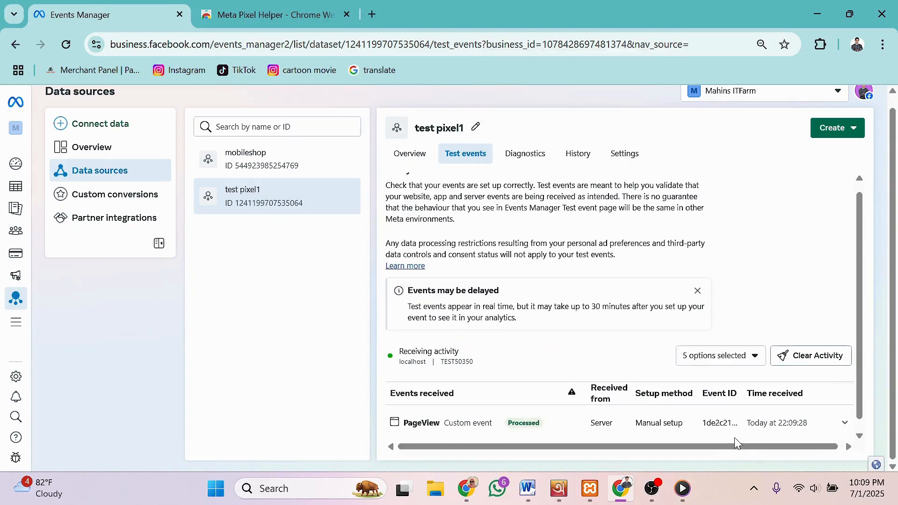
Step: Confirm a processed server PageView from localhost with code TEST50350, then switch to the Pixel Helper store tab
{"action": "scroll", "coordinate": [636, 371], "scroll_direction": "down", "scroll_amount": 1}
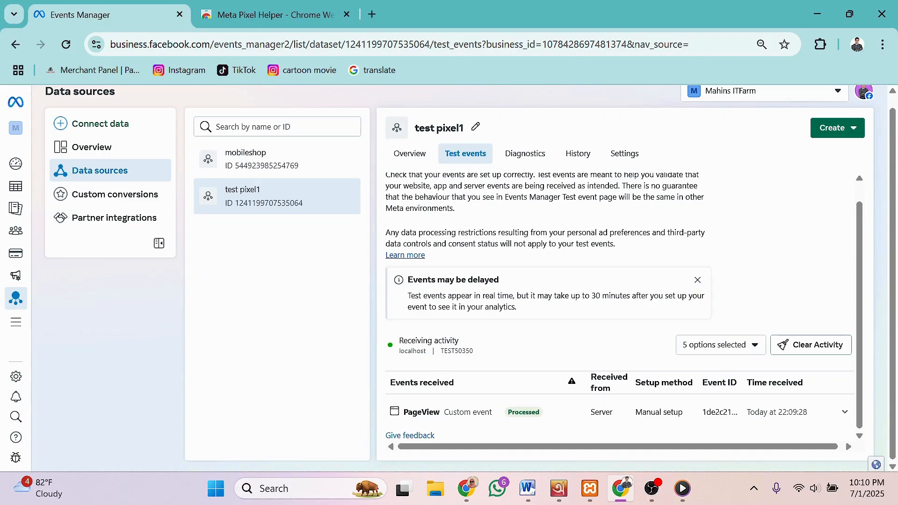
{"action": "left_click_drag", "start_coordinate": [441, 351], "coordinate": [462, 351]}
{"action": "left_click", "coordinate": [486, 357]}
{"action": "scroll", "coordinate": [506, 298], "scroll_direction": "up", "scroll_amount": 1}
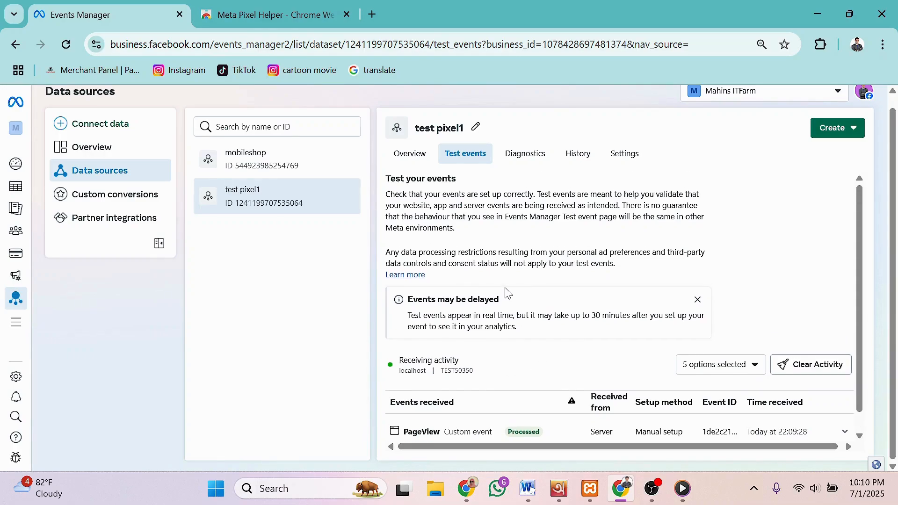
{"action": "scroll", "coordinate": [506, 293], "scroll_direction": "down", "scroll_amount": 1}
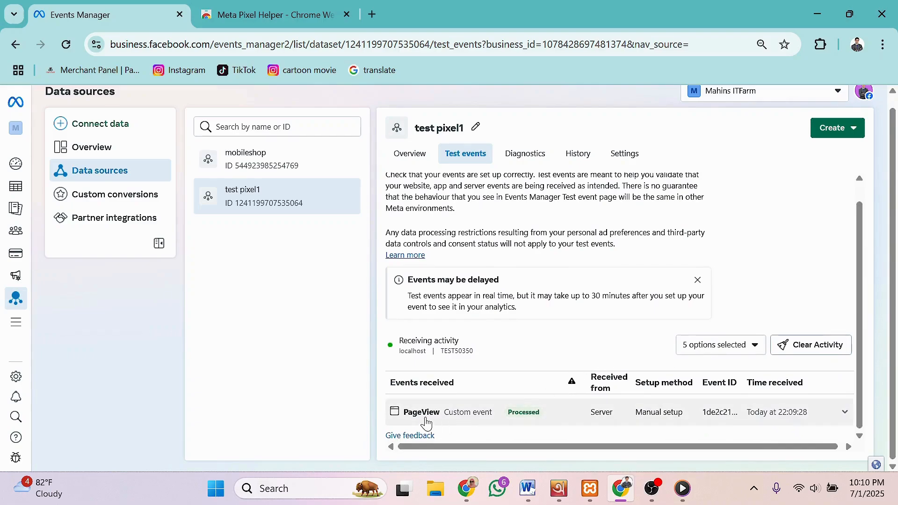
{"action": "left_click", "coordinate": [332, 15]}
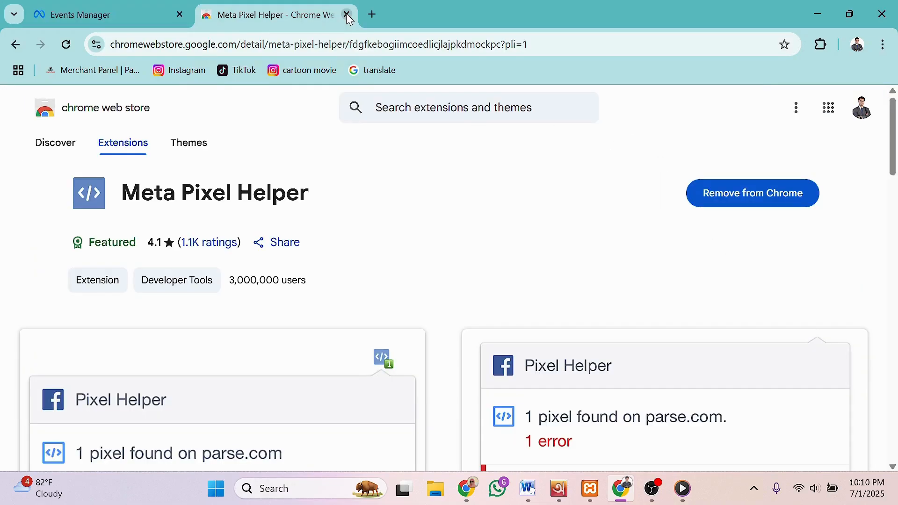